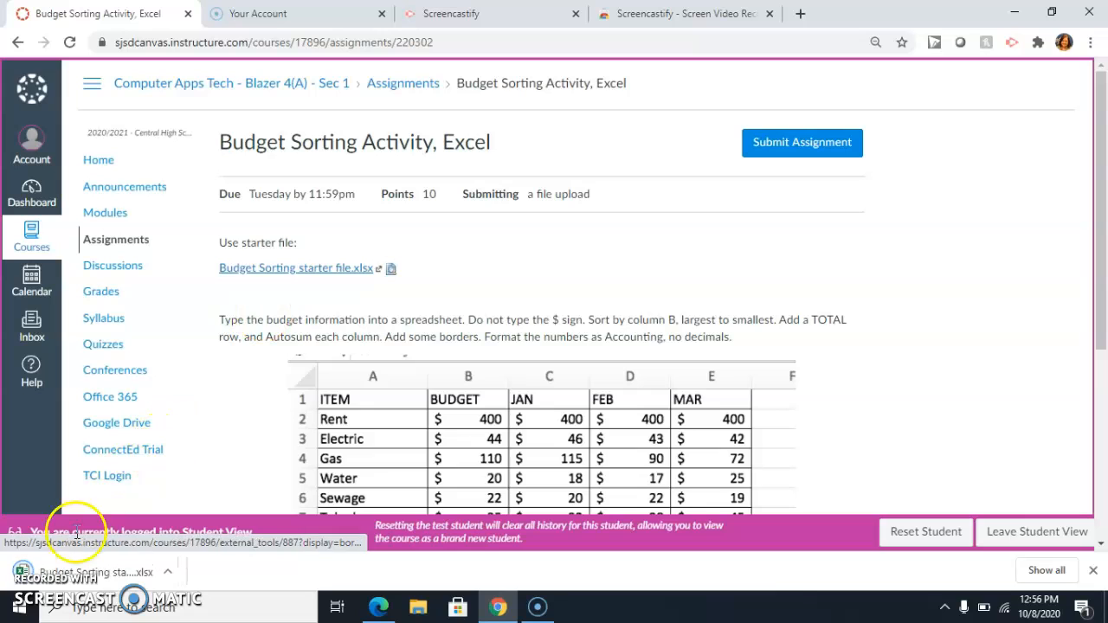
Open the downloaded Budget Sorting starter file and enable editing.
{"action": "left_click", "coordinate": [93, 574]}
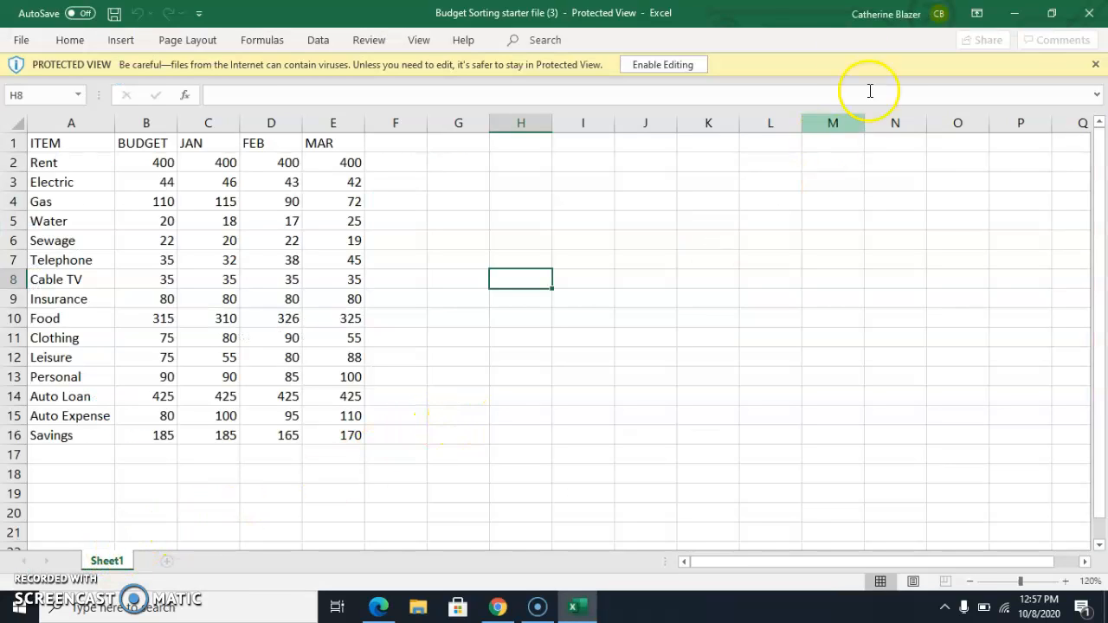
{"action": "left_click", "coordinate": [676, 65]}
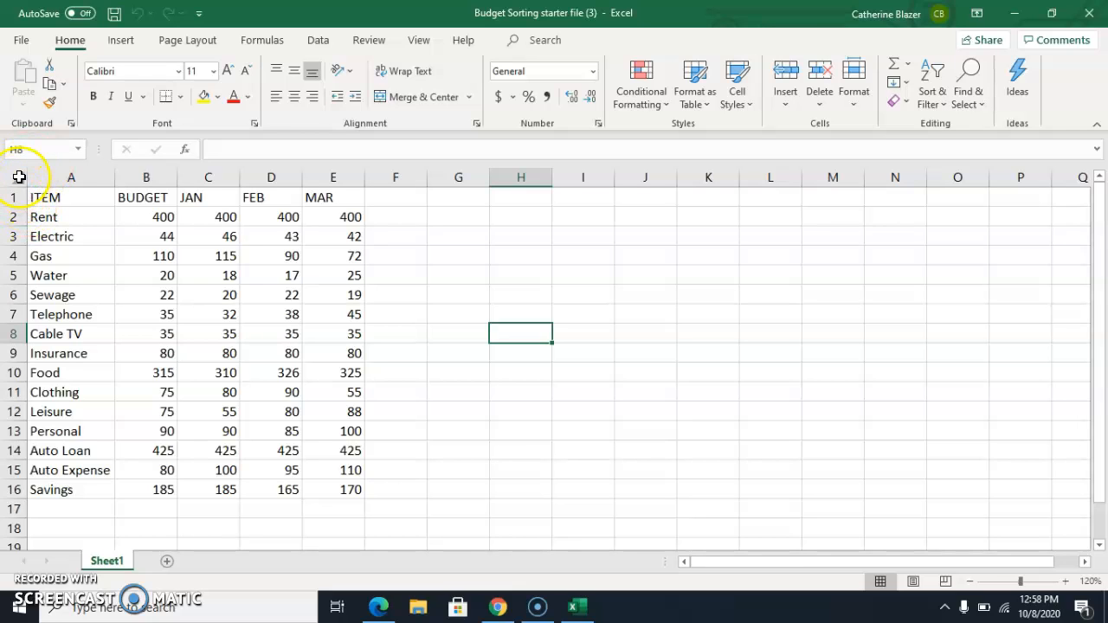
Custom-sort the whole sheet by BUDGET, largest to smallest, with headers.
{"action": "left_click", "coordinate": [19, 176]}
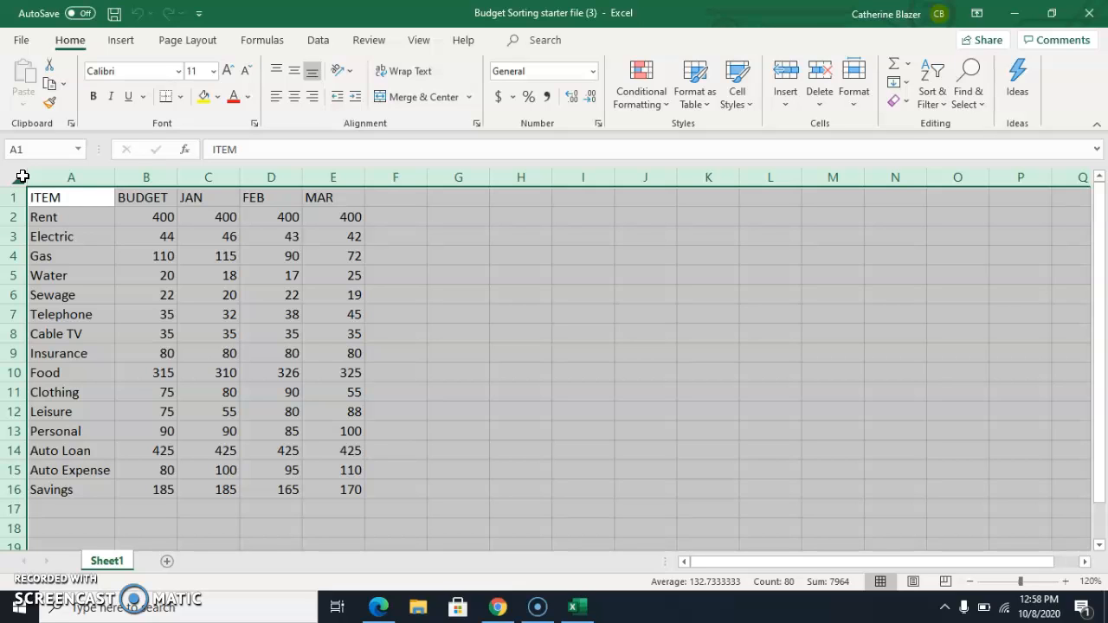
{"action": "left_click", "coordinate": [645, 396]}
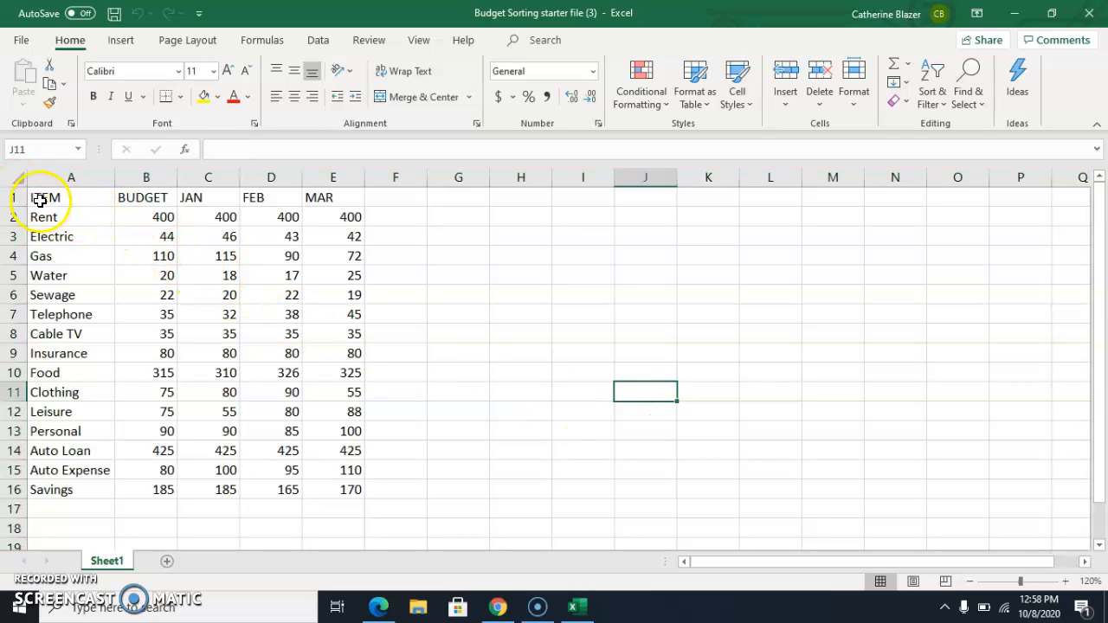
{"action": "left_click_drag", "start_coordinate": [48, 198], "coordinate": [342, 493]}
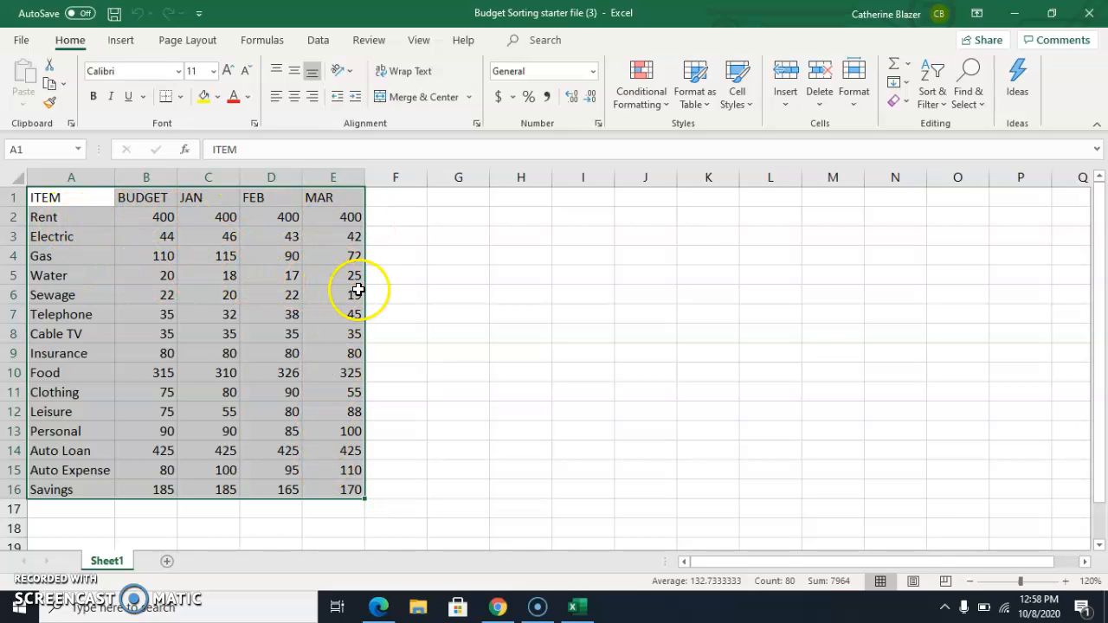
{"action": "left_click", "coordinate": [20, 178]}
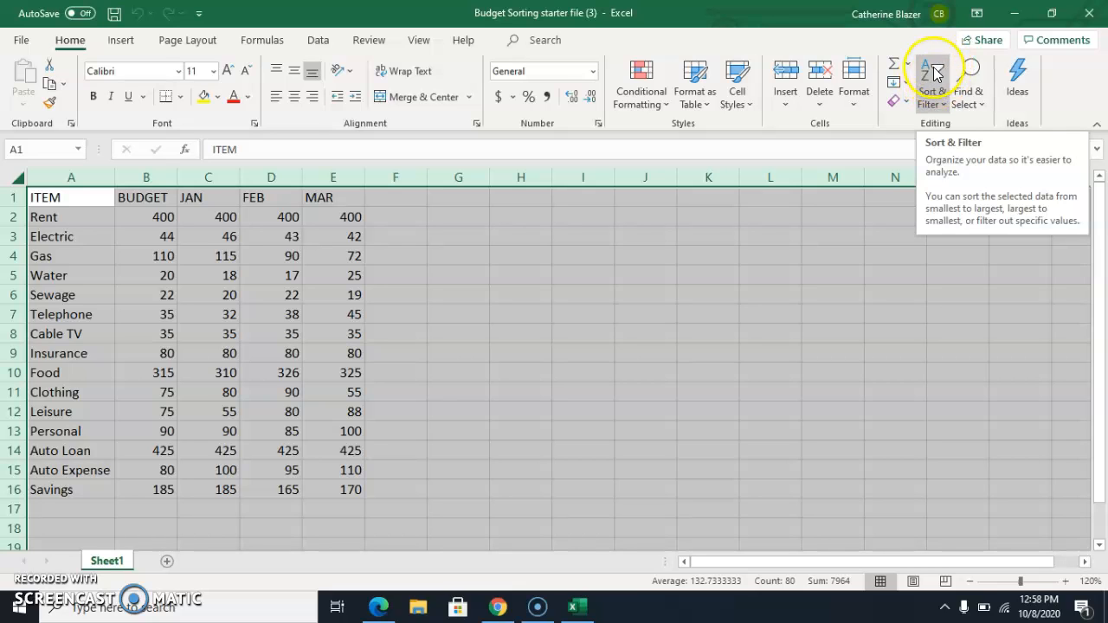
{"action": "left_click", "coordinate": [947, 108]}
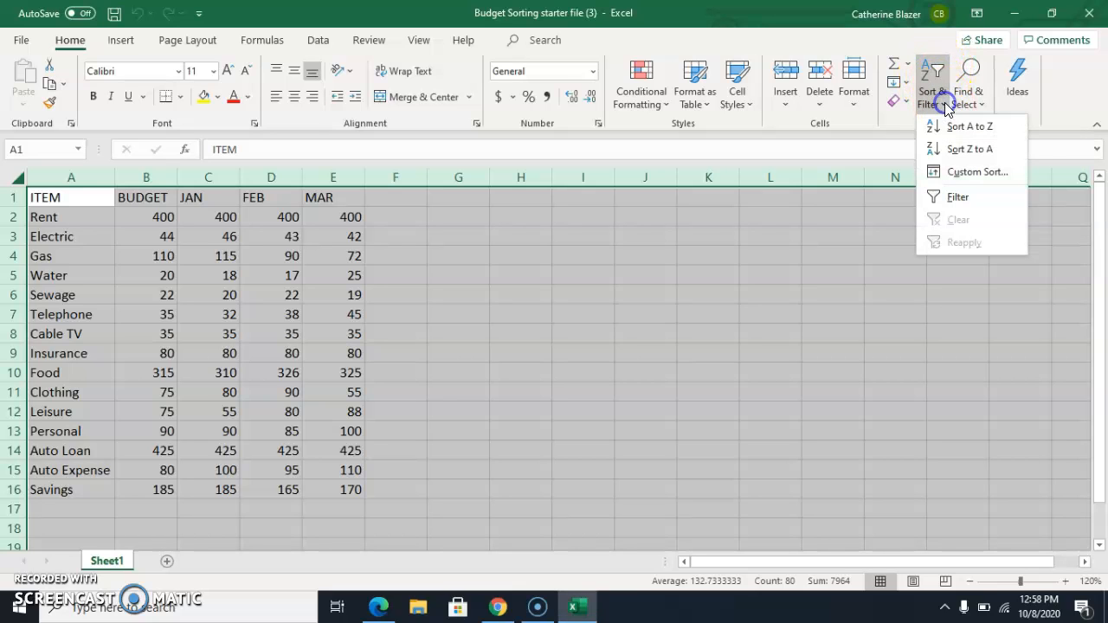
{"action": "left_click", "coordinate": [959, 172]}
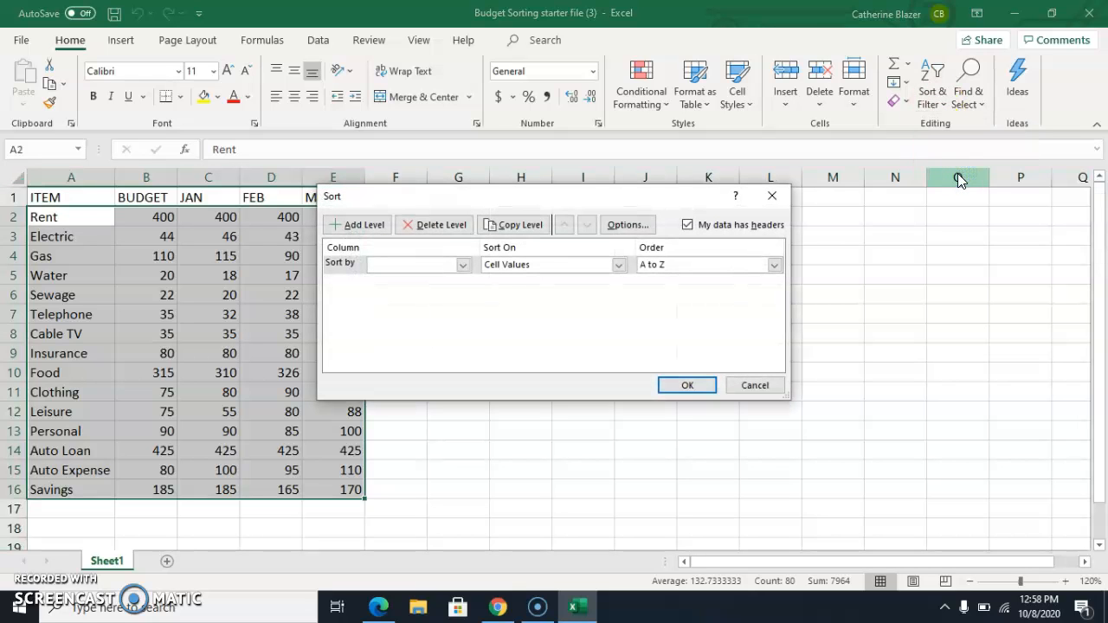
{"action": "left_click", "coordinate": [463, 264]}
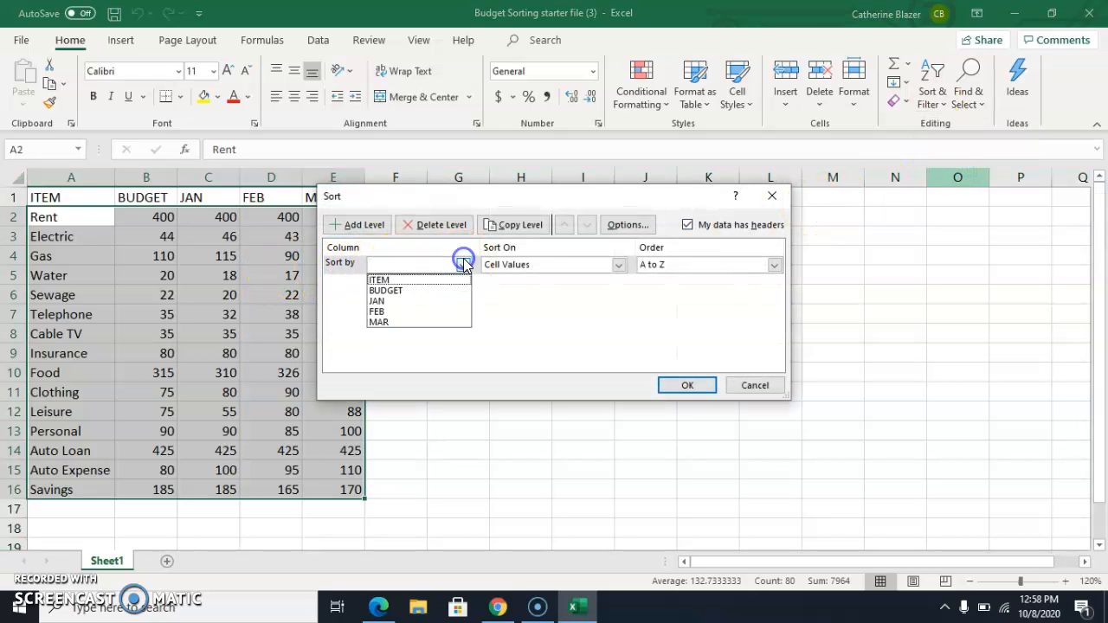
{"action": "left_click", "coordinate": [443, 290]}
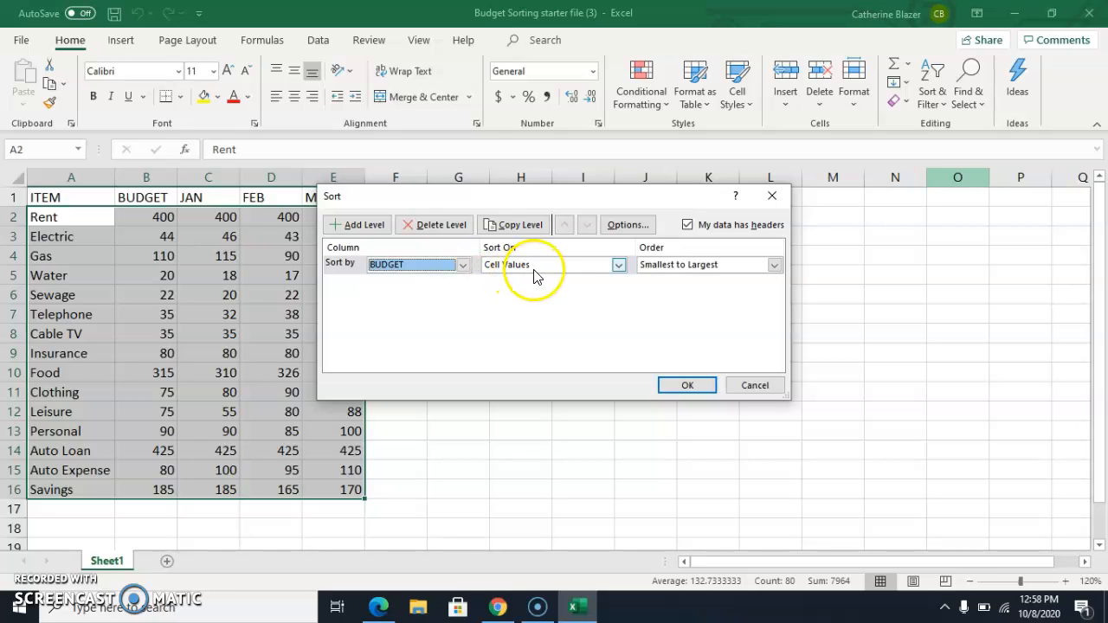
{"action": "left_click", "coordinate": [773, 265]}
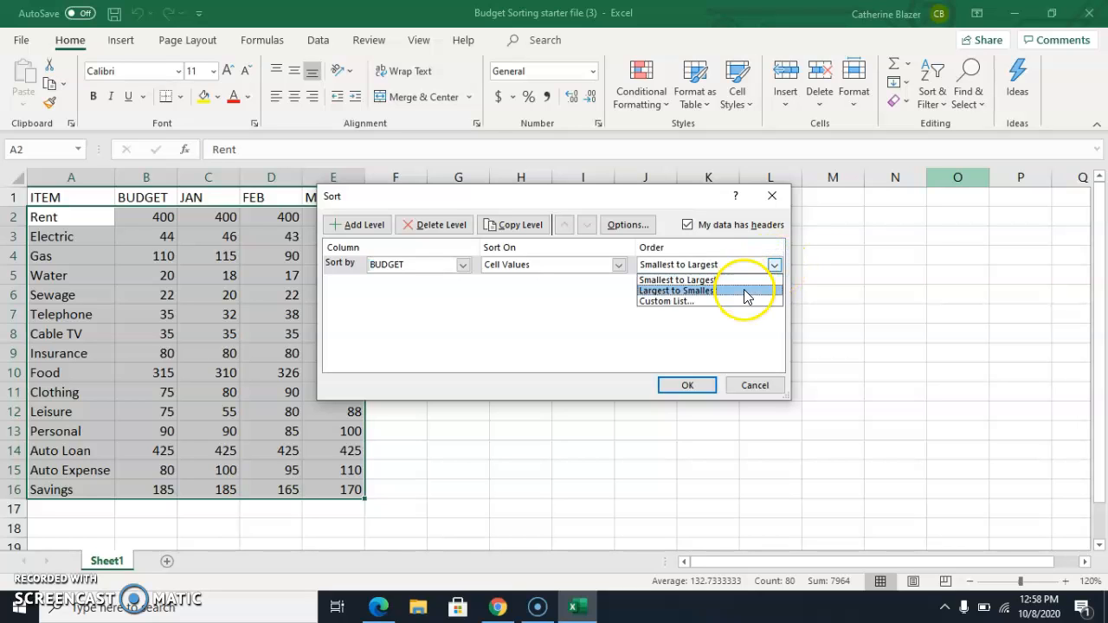
{"action": "left_click", "coordinate": [744, 291]}
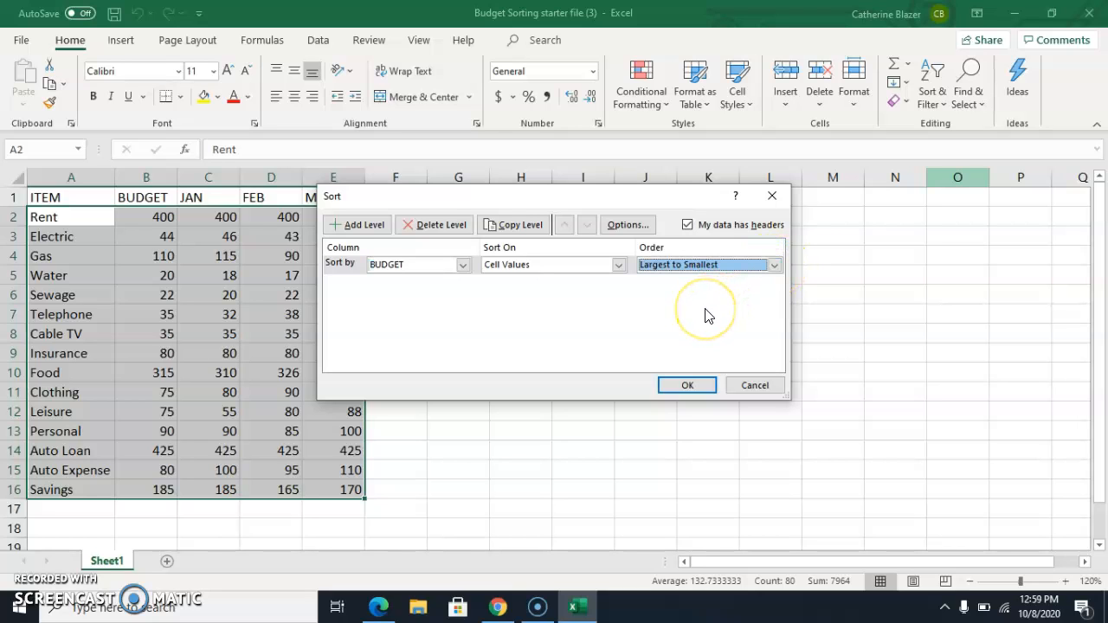
{"action": "left_click", "coordinate": [687, 385]}
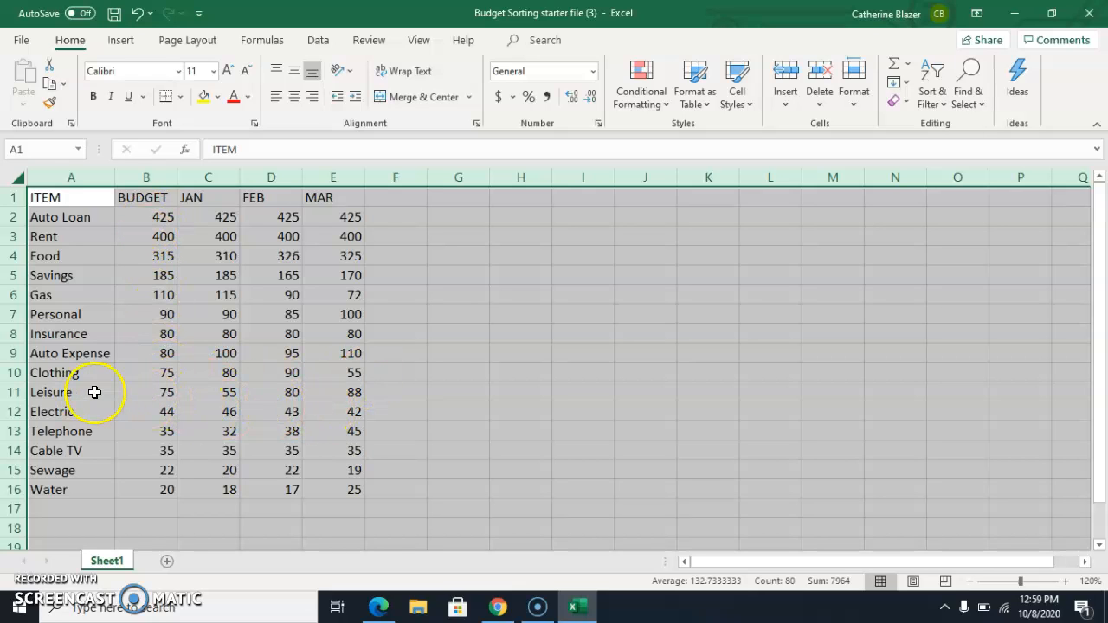
Undo the sort.
{"action": "left_click", "coordinate": [136, 13]}
{"action": "left_click", "coordinate": [457, 293]}
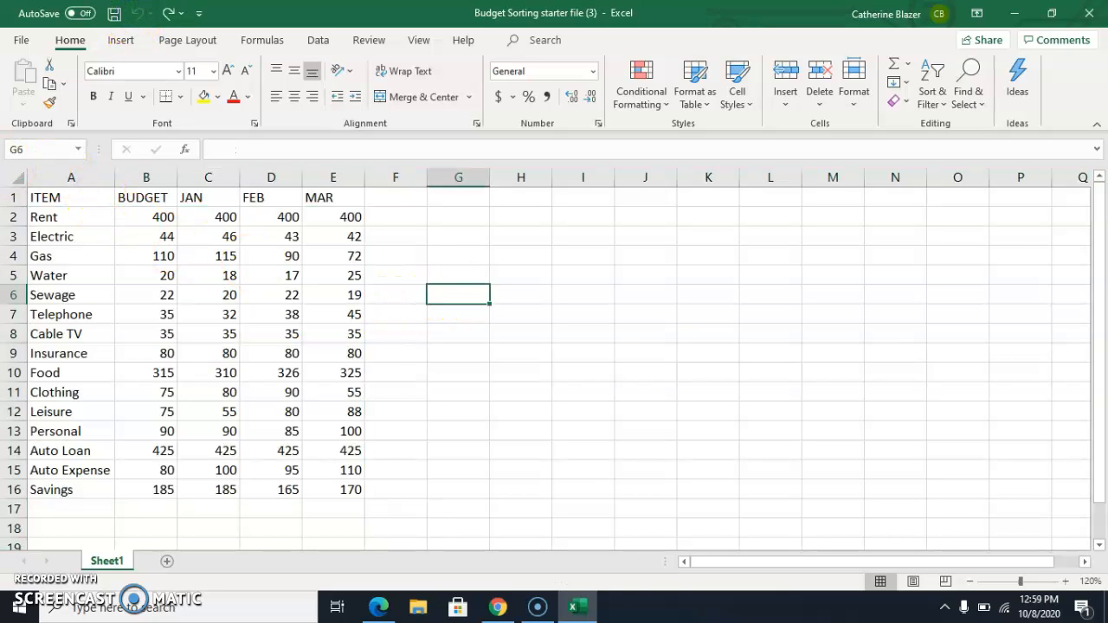
Select the whole sheet and custom-sort it by BUDGET from largest to smallest.
{"action": "left_click", "coordinate": [19, 179]}
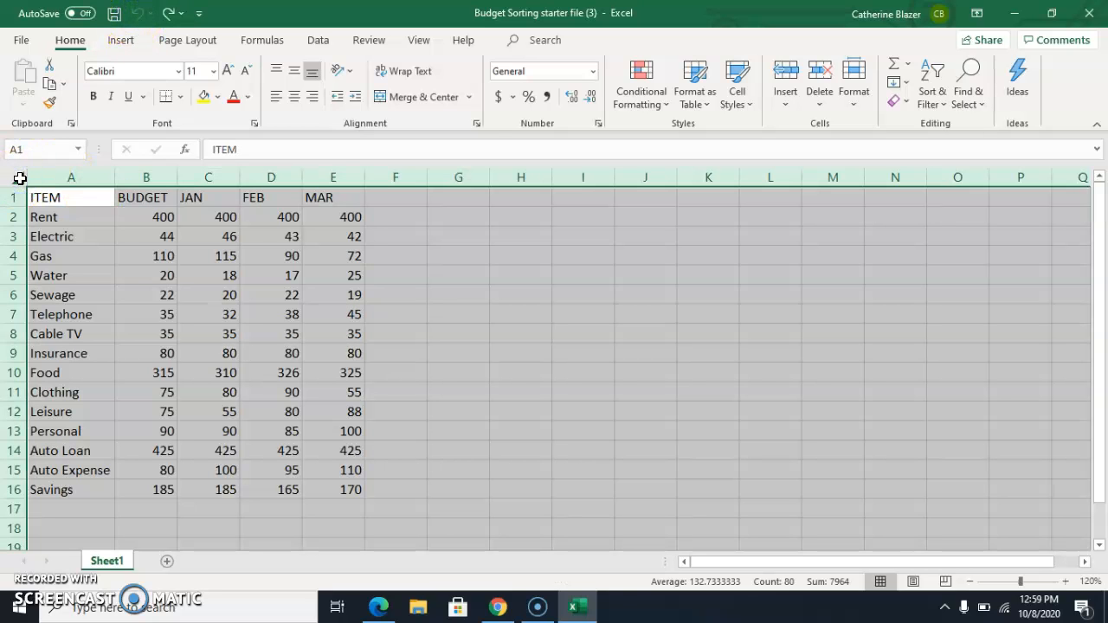
{"action": "left_click", "coordinate": [948, 108]}
{"action": "left_click", "coordinate": [959, 173]}
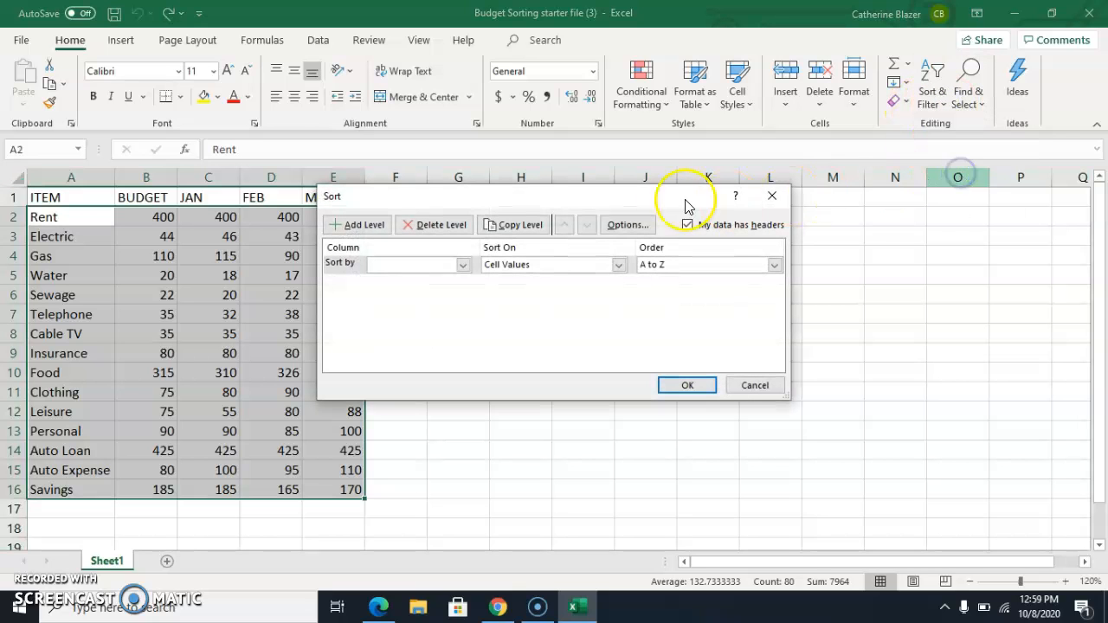
{"action": "left_click", "coordinate": [463, 265]}
{"action": "left_click", "coordinate": [454, 289]}
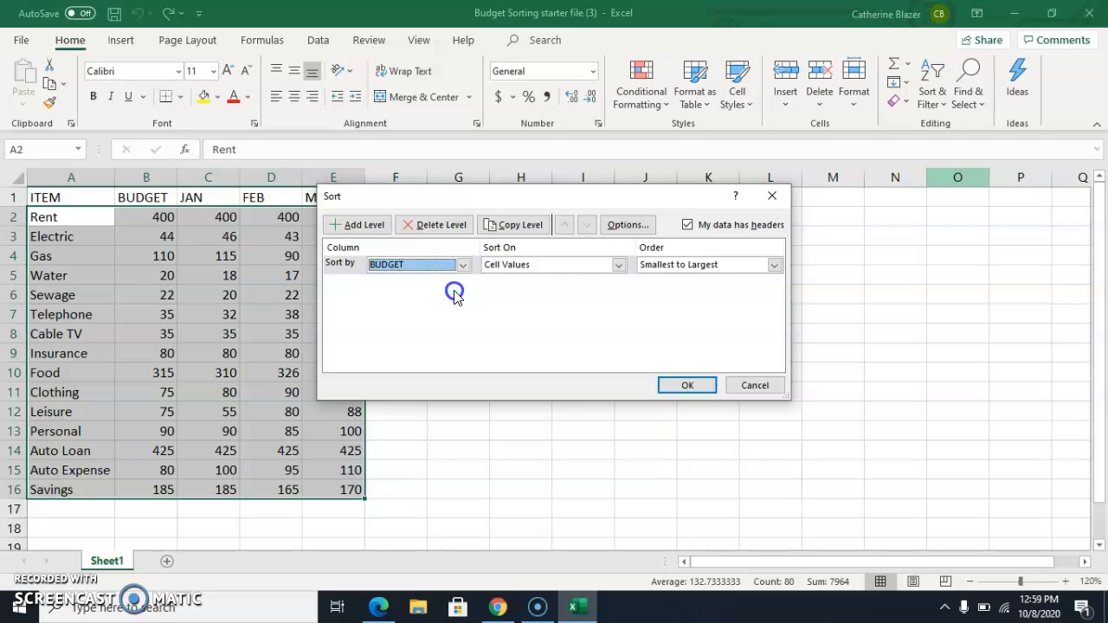
{"action": "left_click", "coordinate": [774, 265]}
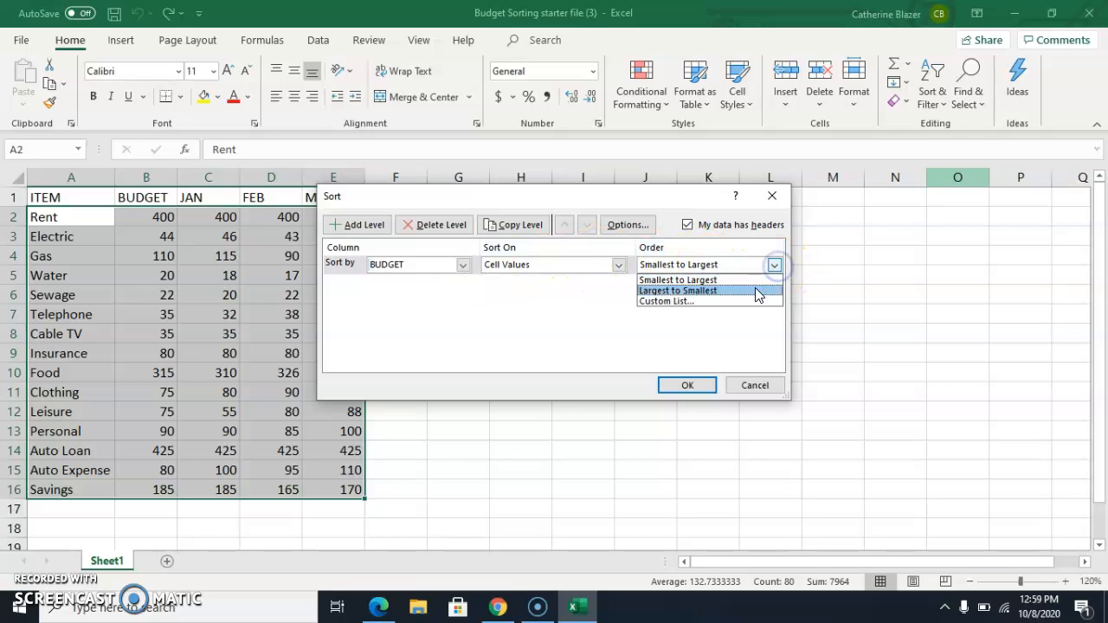
{"action": "left_click", "coordinate": [755, 292]}
{"action": "left_click", "coordinate": [687, 384]}
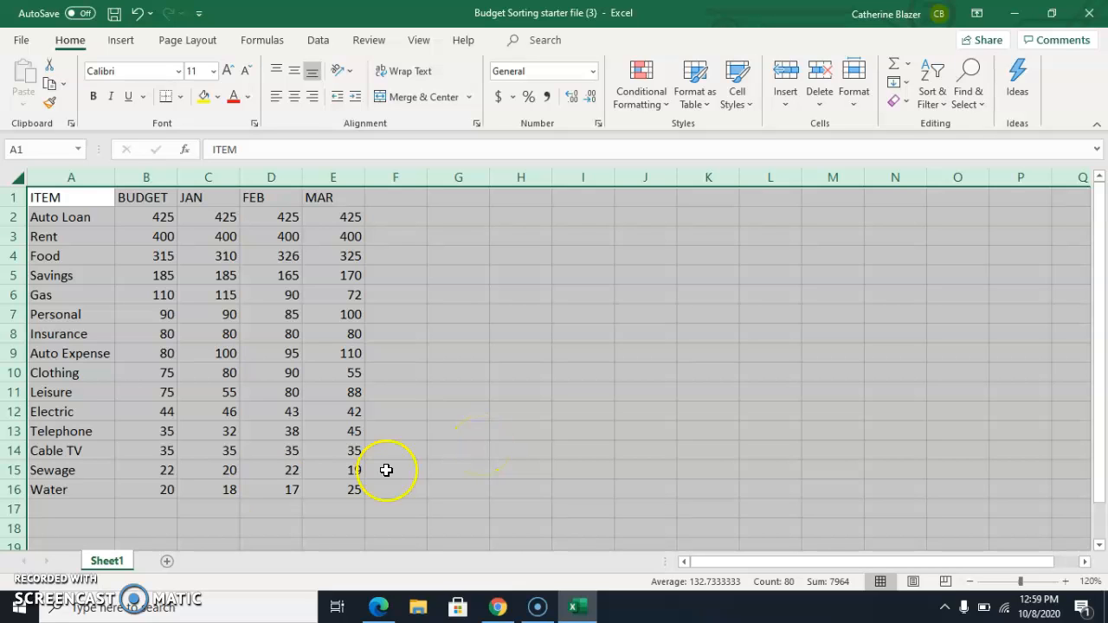
Enter the label Total in cell A17.
{"action": "left_click", "coordinate": [43, 509]}
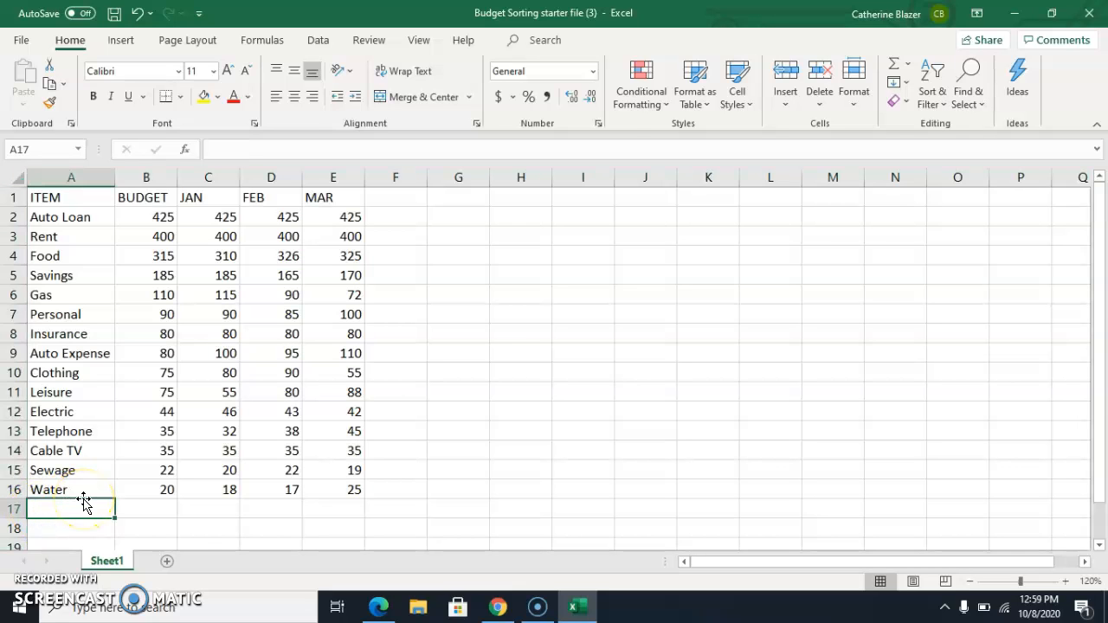
{"action": "type", "text": "Total"}
{"action": "key", "text": "Return"}
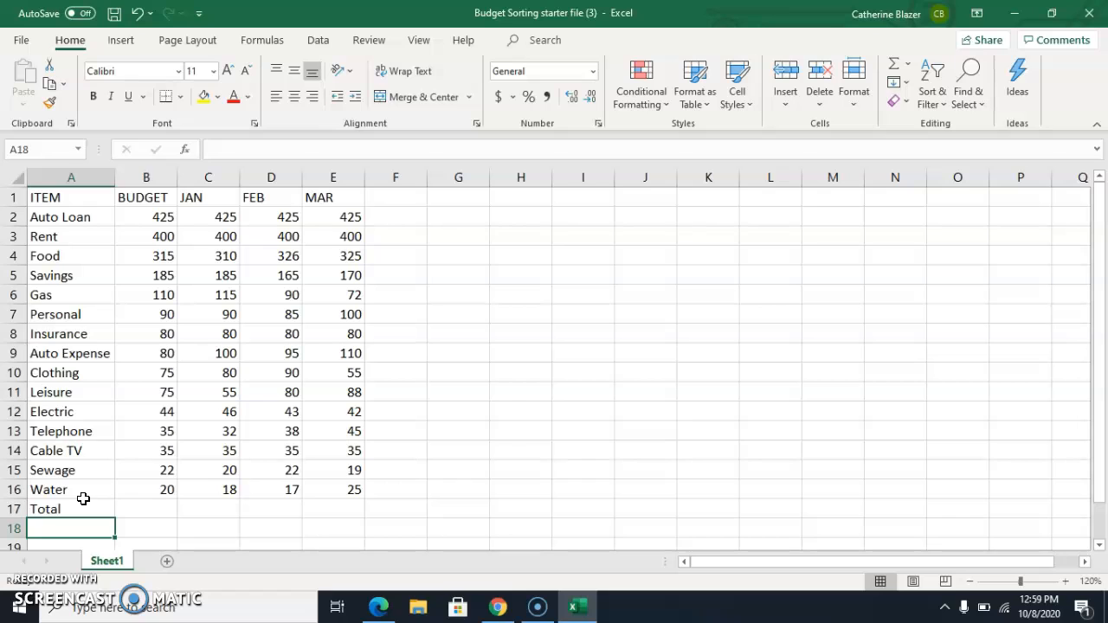
AutoSum the BUDGET column into cell B17.
{"action": "left_click", "coordinate": [162, 509]}
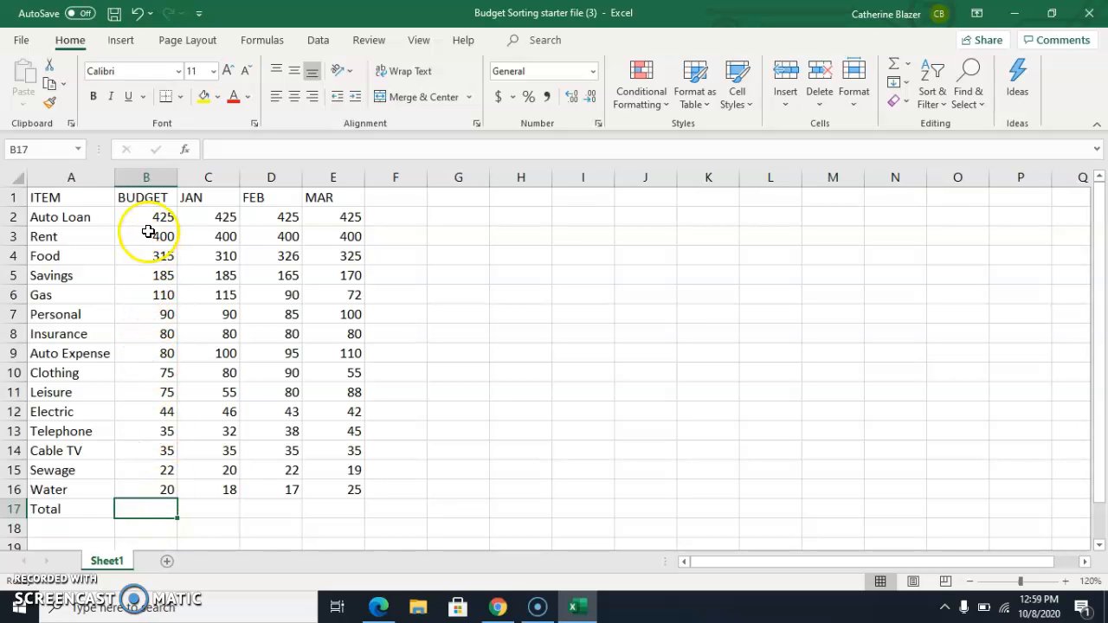
{"action": "left_click", "coordinate": [154, 510]}
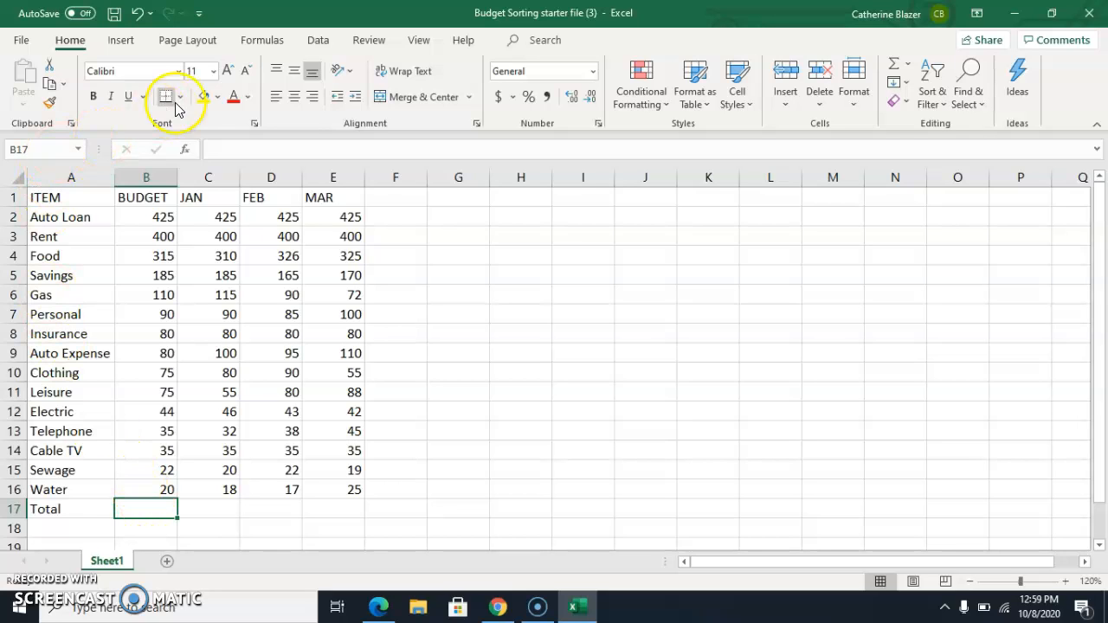
{"action": "left_click", "coordinate": [273, 42]}
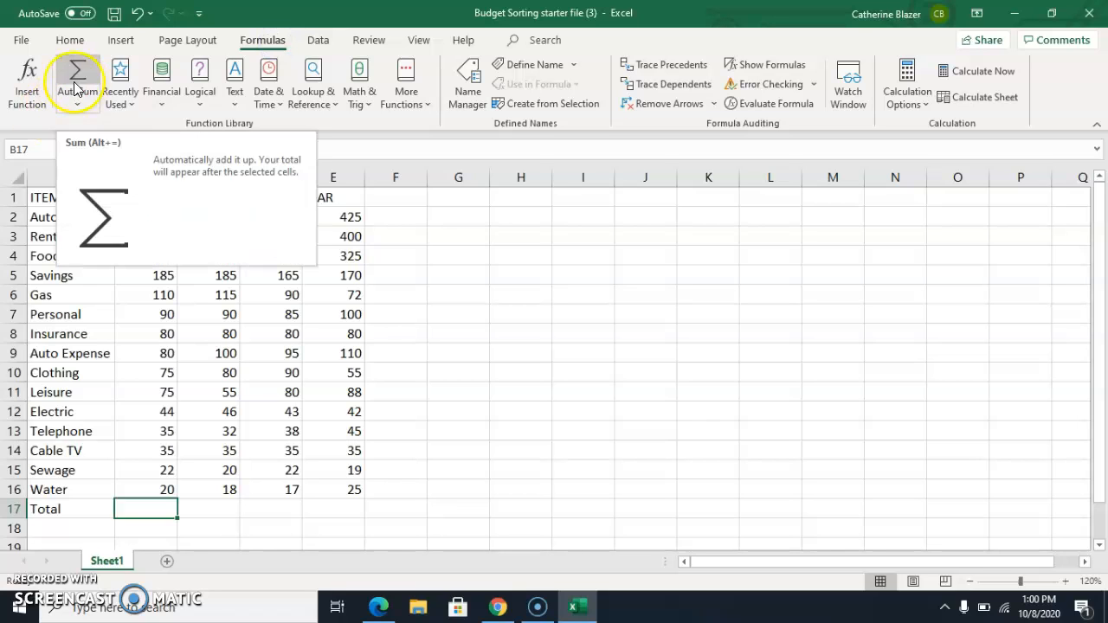
{"action": "left_click", "coordinate": [69, 40]}
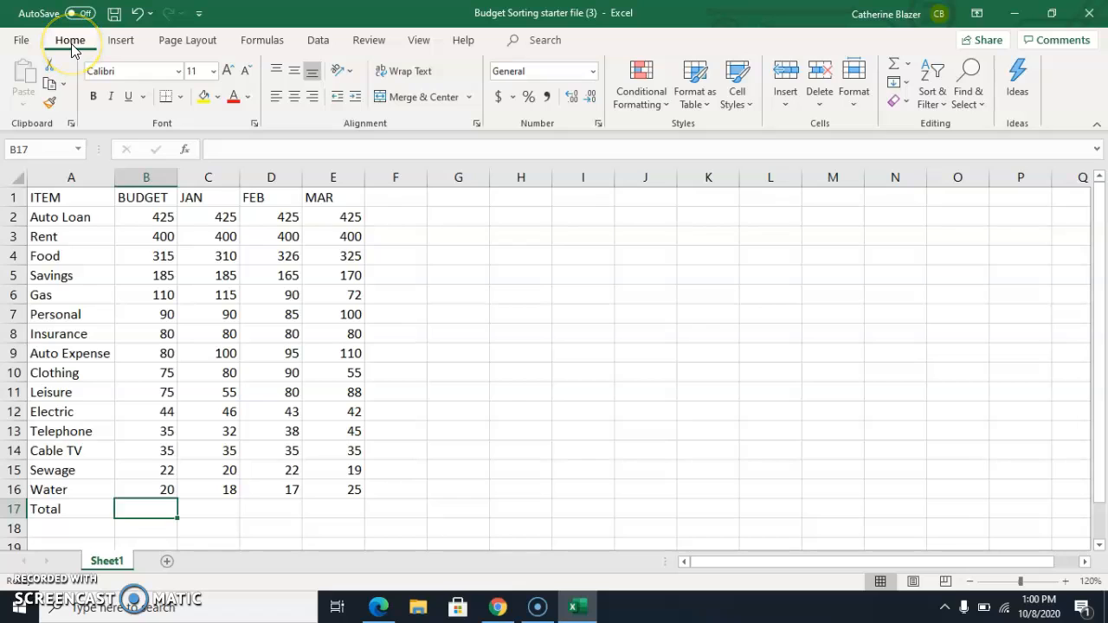
{"action": "left_click", "coordinate": [896, 66]}
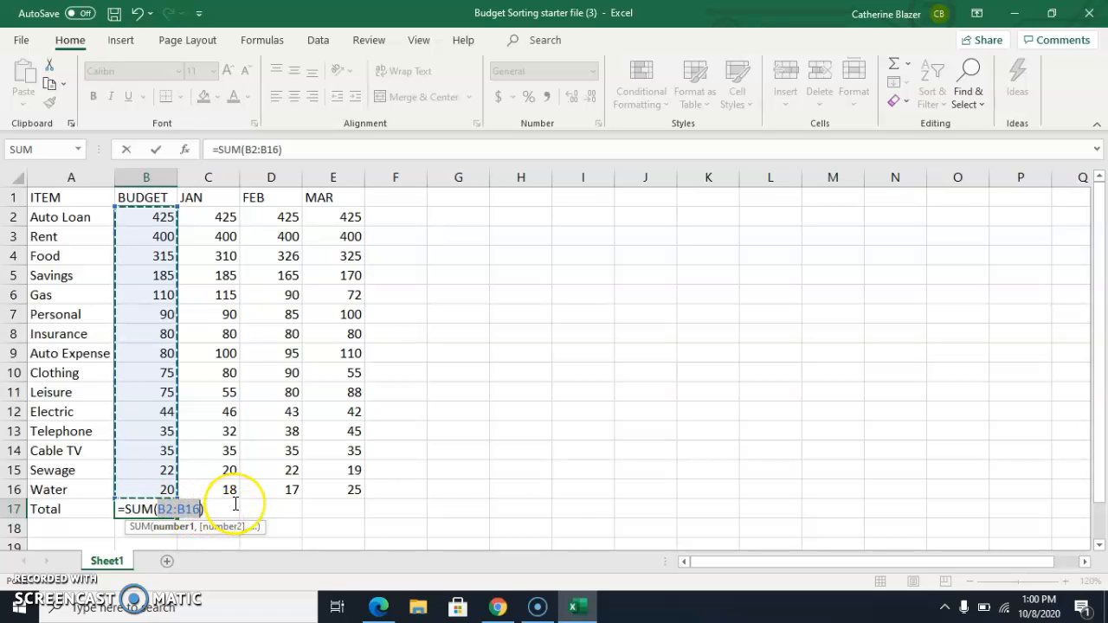
{"action": "key", "text": "Return"}
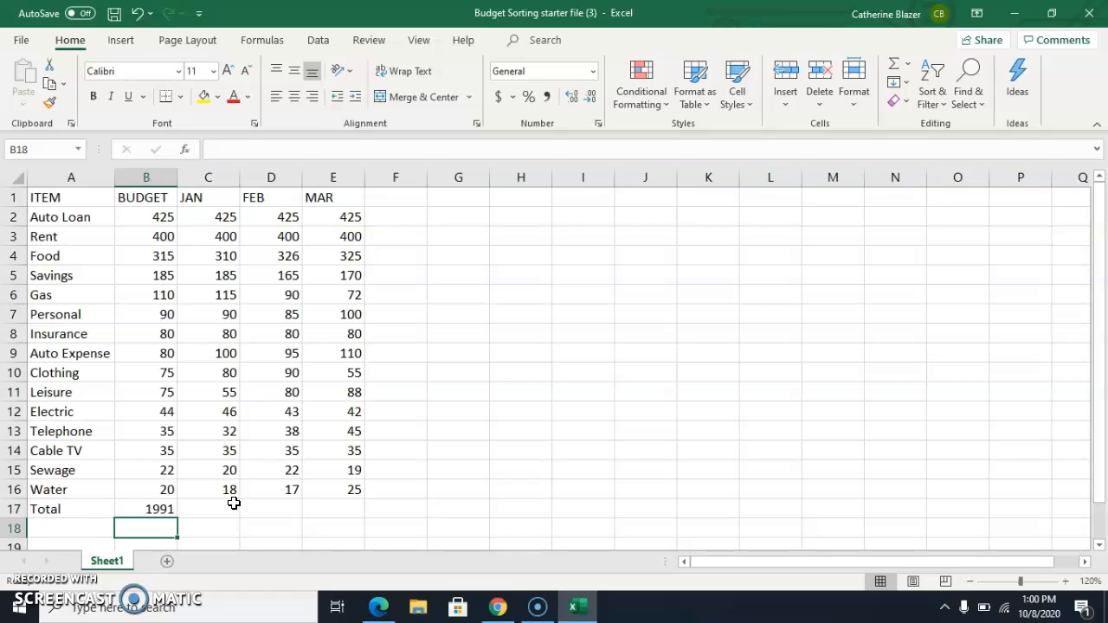
AutoSum the JAN column into cell C17.
{"action": "left_click", "coordinate": [149, 508]}
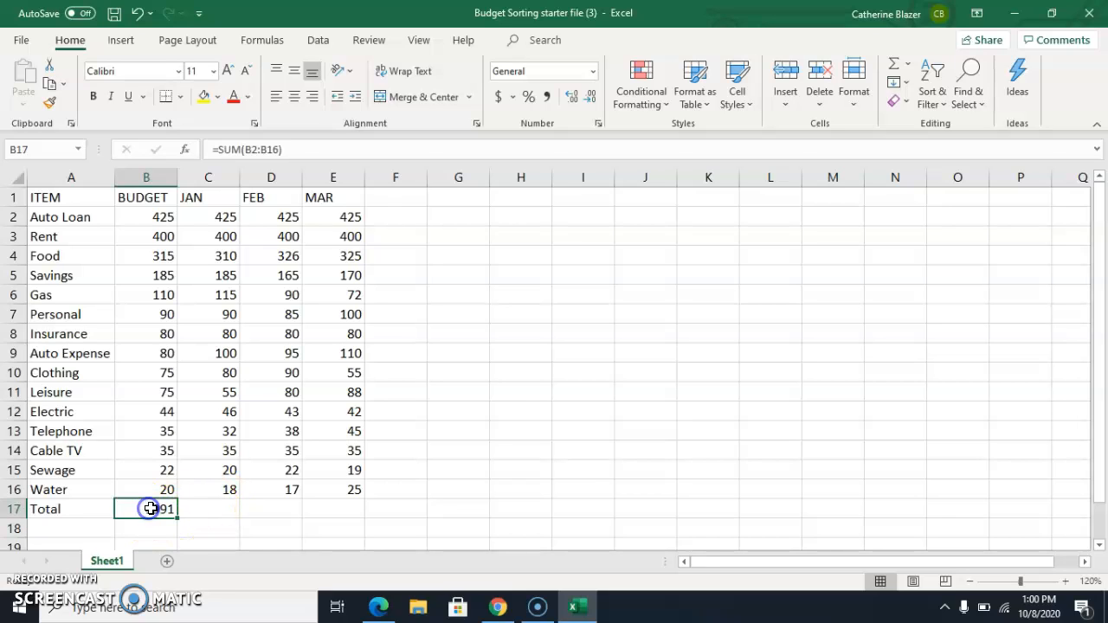
{"action": "left_click", "coordinate": [208, 508]}
{"action": "left_click", "coordinate": [894, 62]}
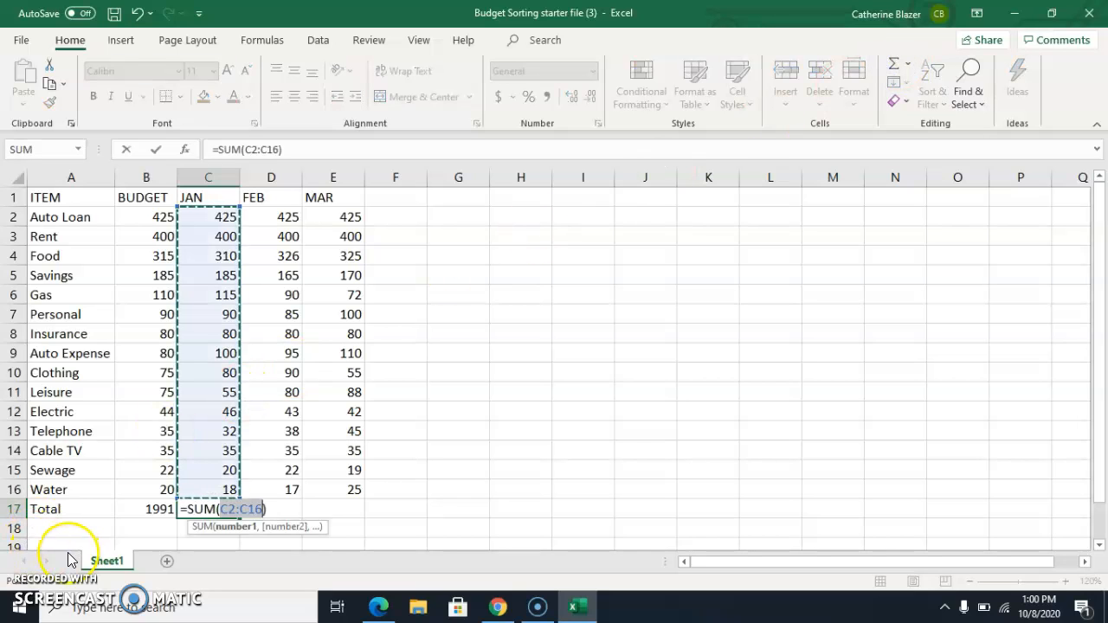
{"action": "key", "text": "Return"}
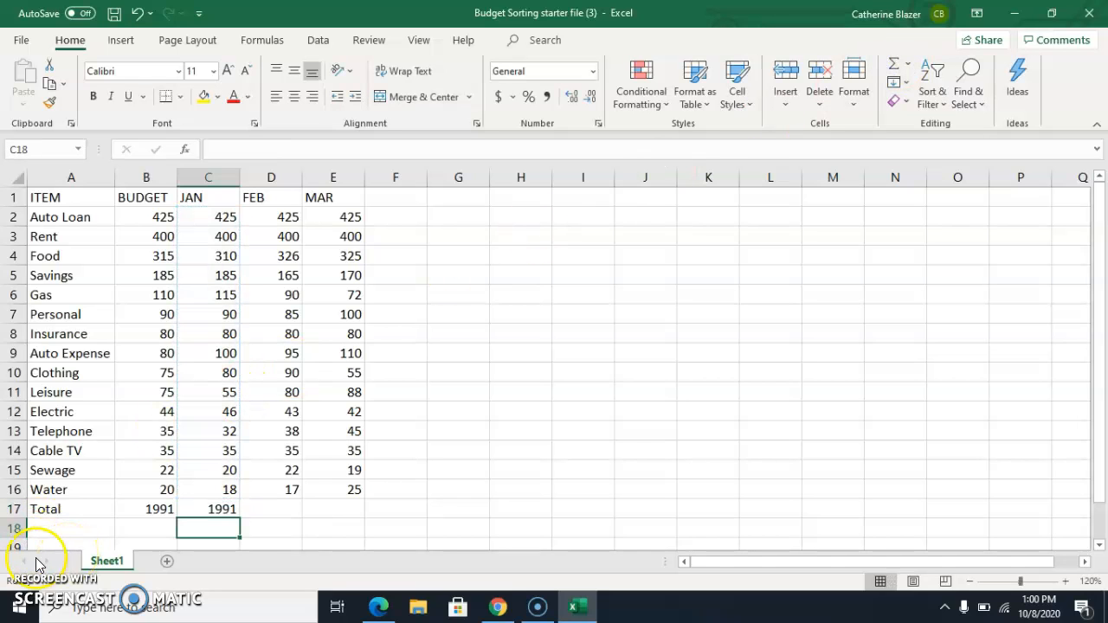
Fill the JAN total formula across into D17 and E17.
{"action": "left_click", "coordinate": [226, 509]}
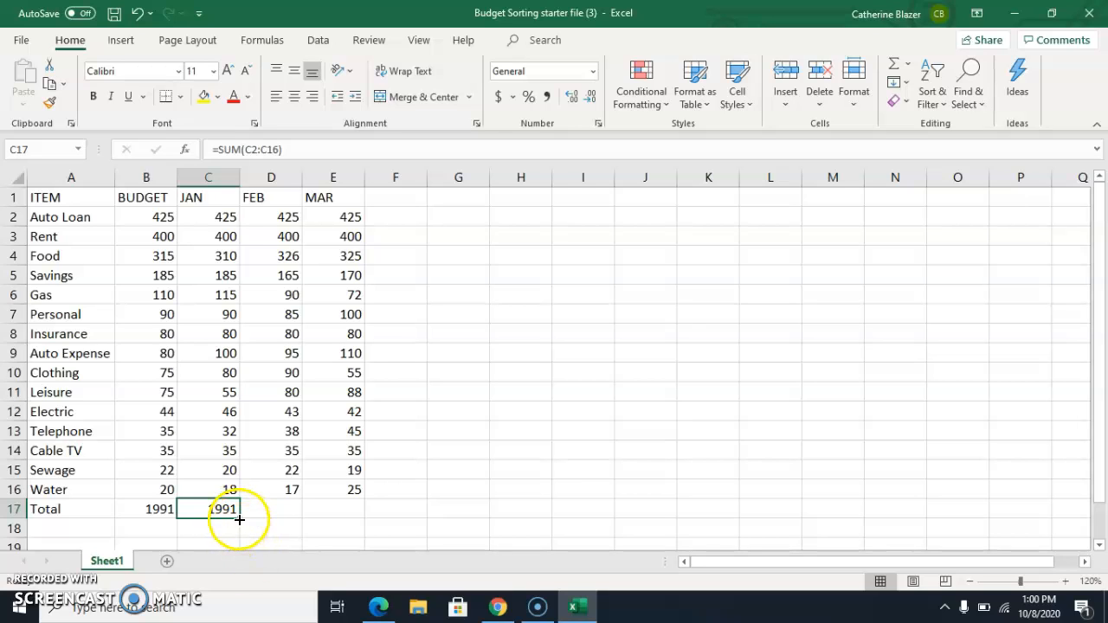
{"action": "left_click_drag", "start_coordinate": [239, 518], "coordinate": [361, 512]}
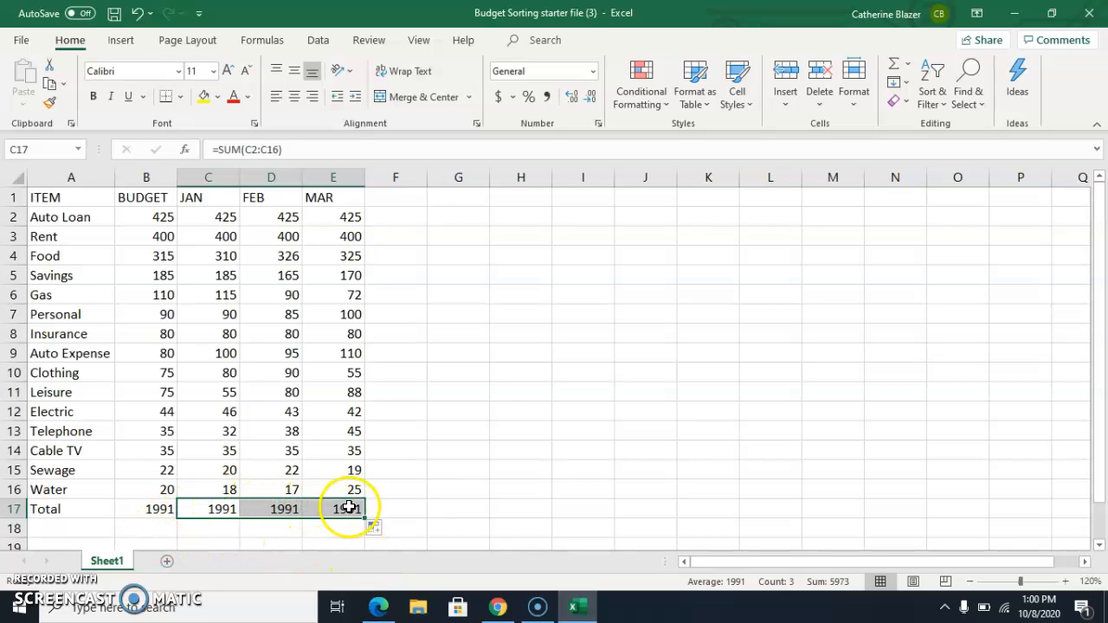
Check the copied total formulas in cells D17 and E17.
{"action": "left_click", "coordinate": [278, 508]}
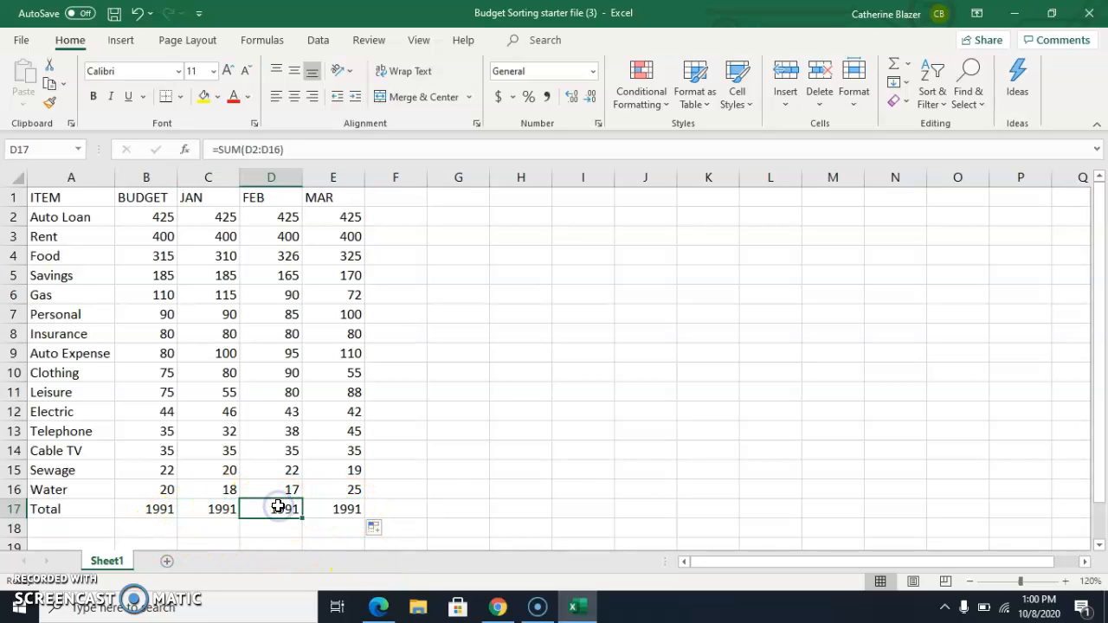
{"action": "left_click", "coordinate": [346, 509]}
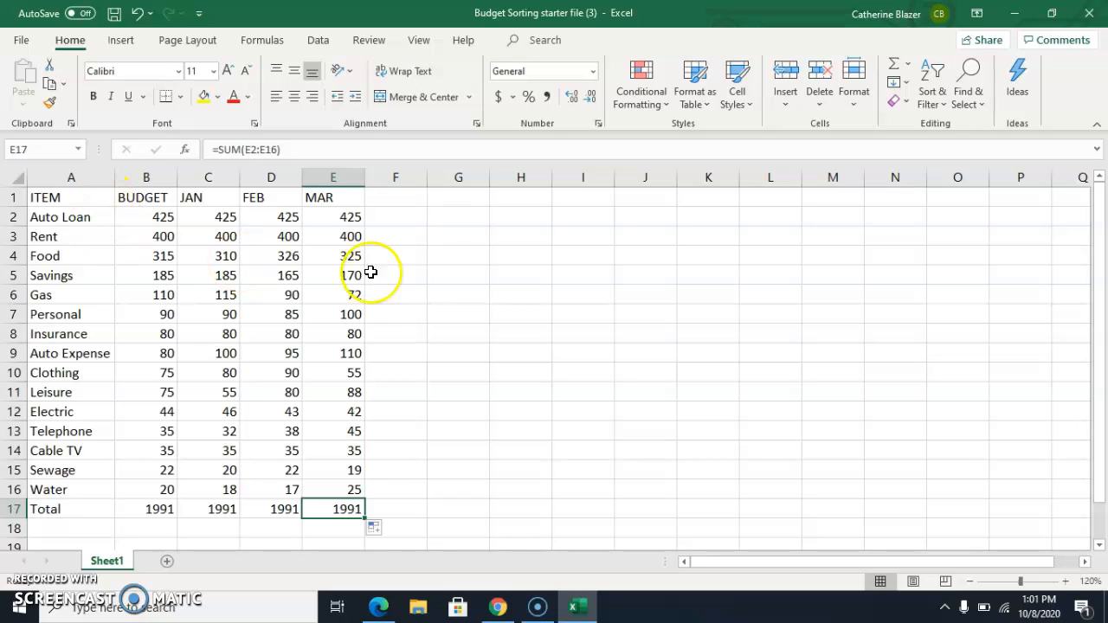
{"action": "left_click", "coordinate": [520, 275]}
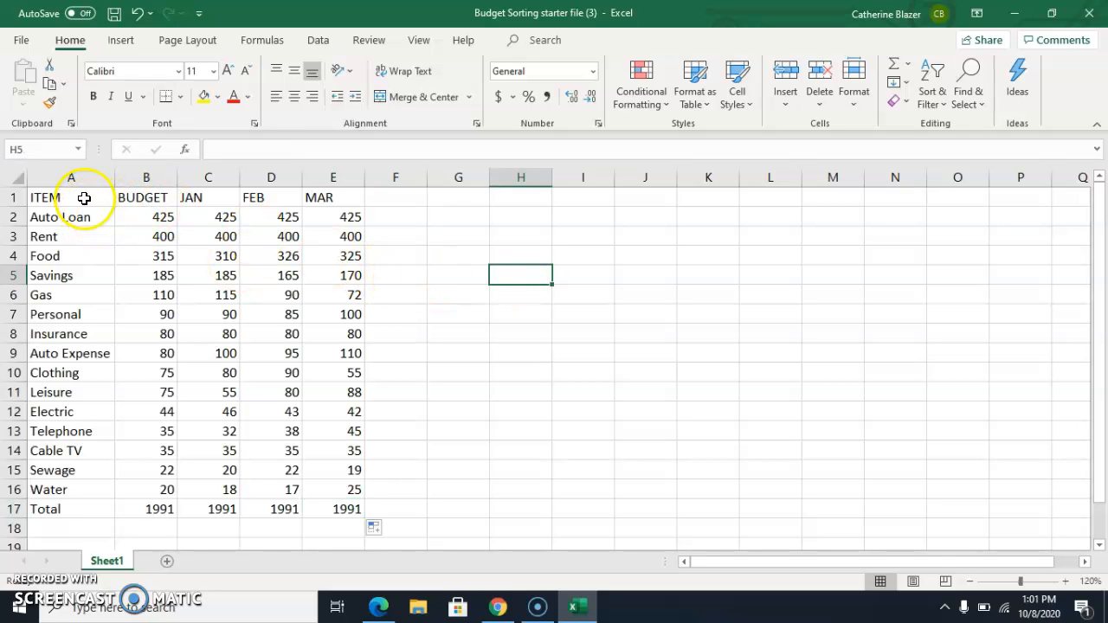
Apply All Borders to the whole table range A1:E17.
{"action": "left_click_drag", "start_coordinate": [84, 198], "coordinate": [343, 512]}
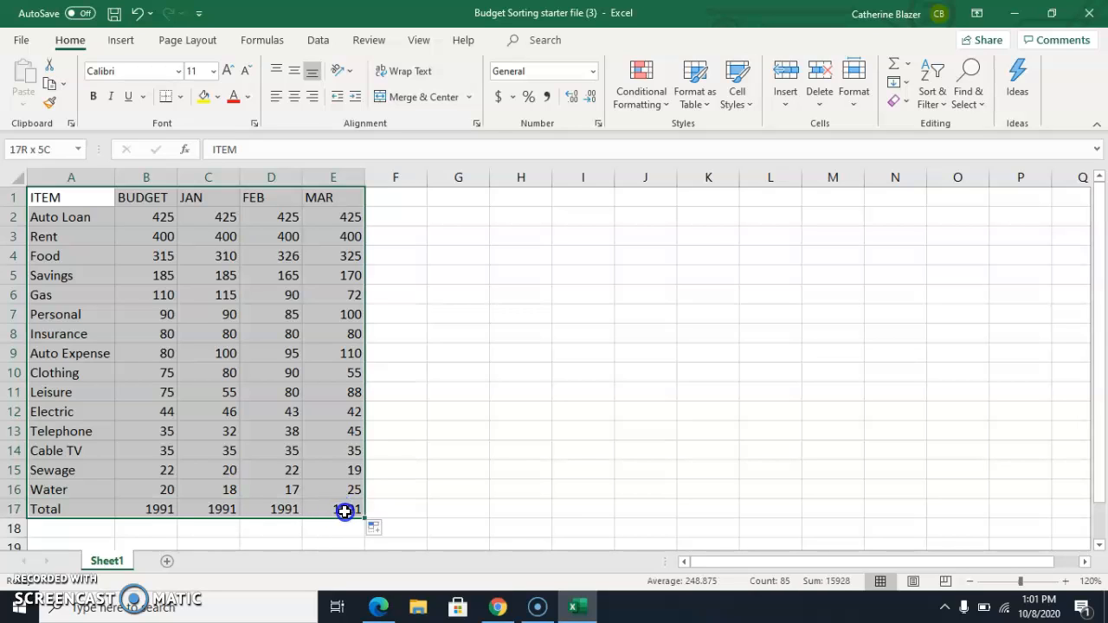
{"action": "left_click_drag", "start_coordinate": [343, 512], "coordinate": [344, 512]}
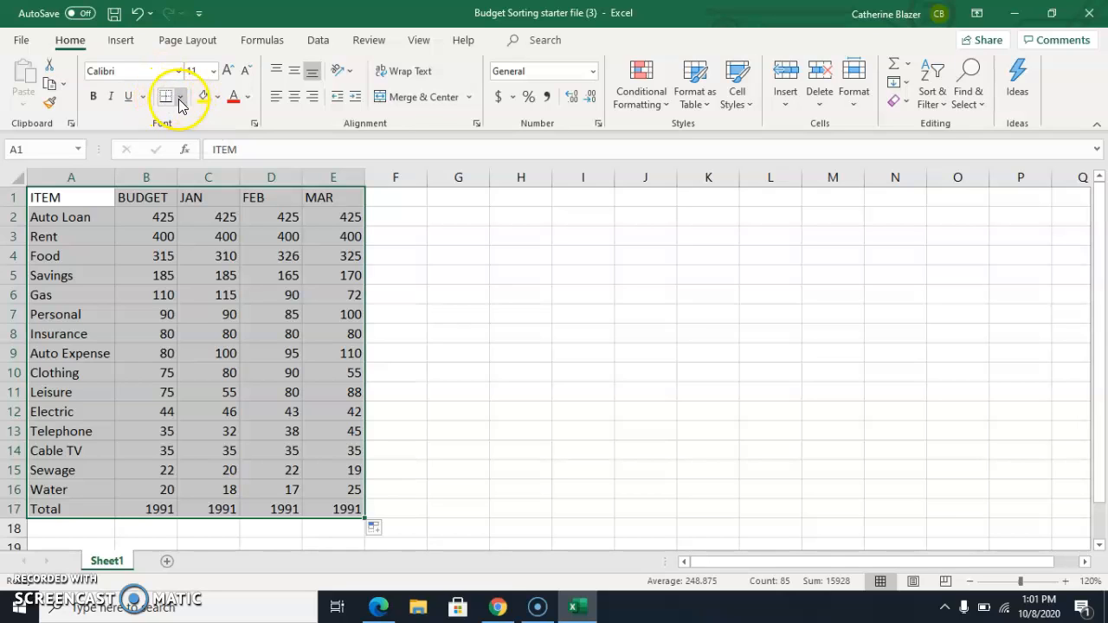
{"action": "left_click", "coordinate": [181, 103]}
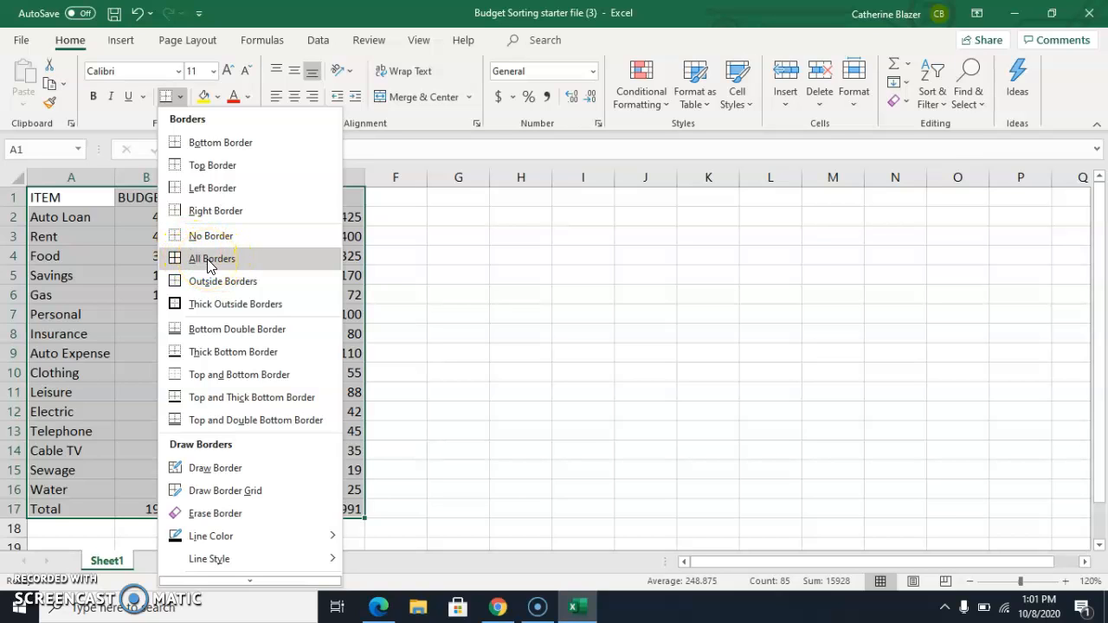
{"action": "left_click", "coordinate": [208, 259]}
{"action": "left_click", "coordinate": [516, 271]}
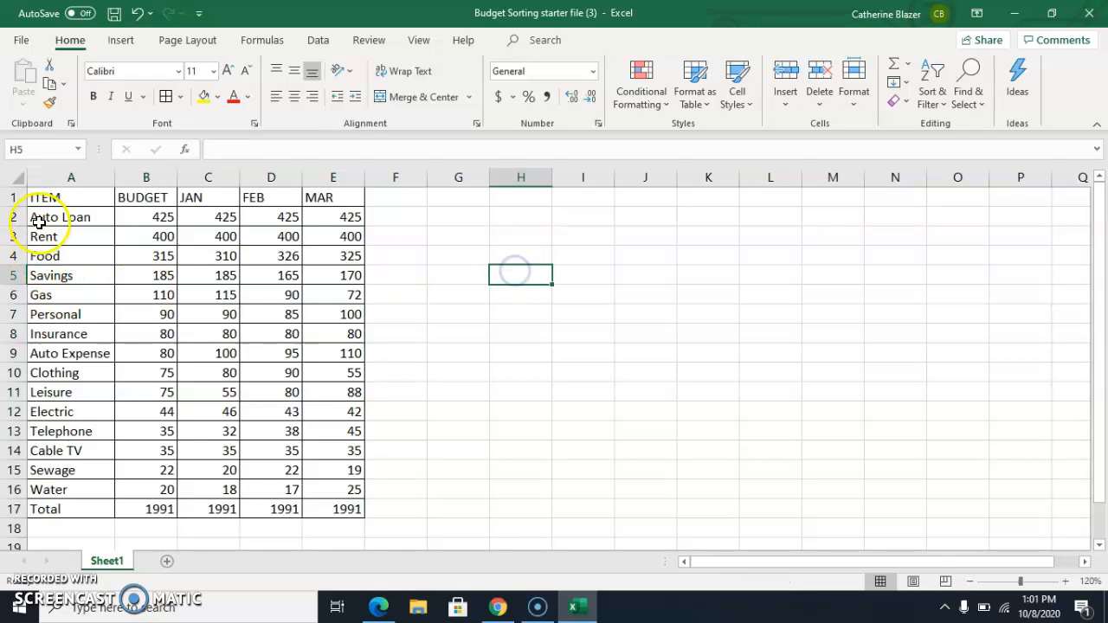
Fill the header row A1:E1 yellow and give it a thick bottom border.
{"action": "left_click_drag", "start_coordinate": [44, 196], "coordinate": [337, 190]}
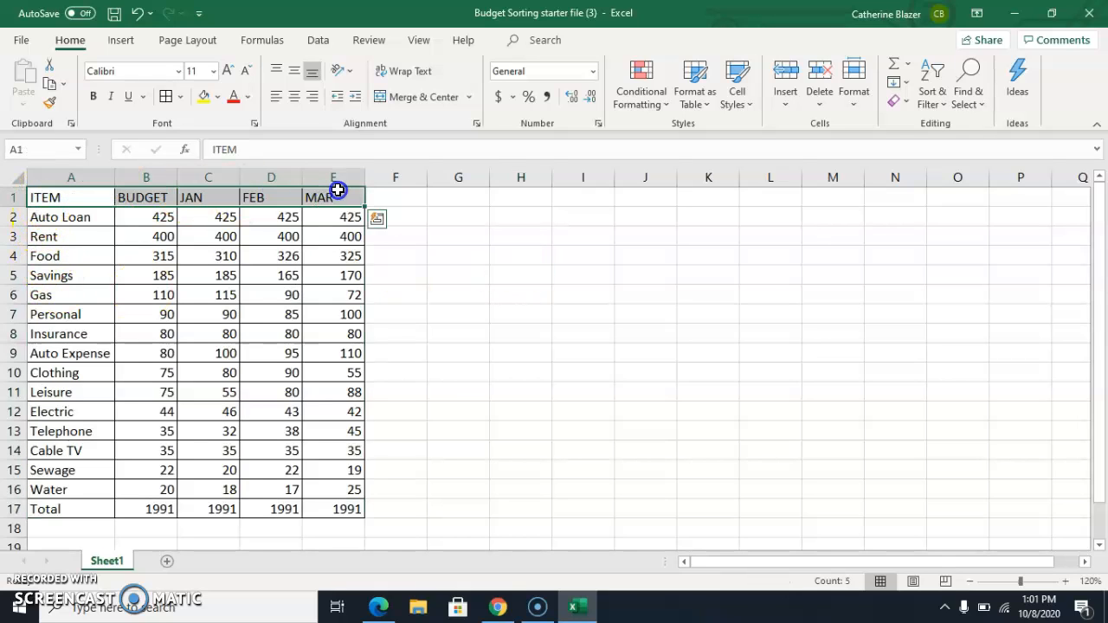
{"action": "left_click", "coordinate": [207, 96]}
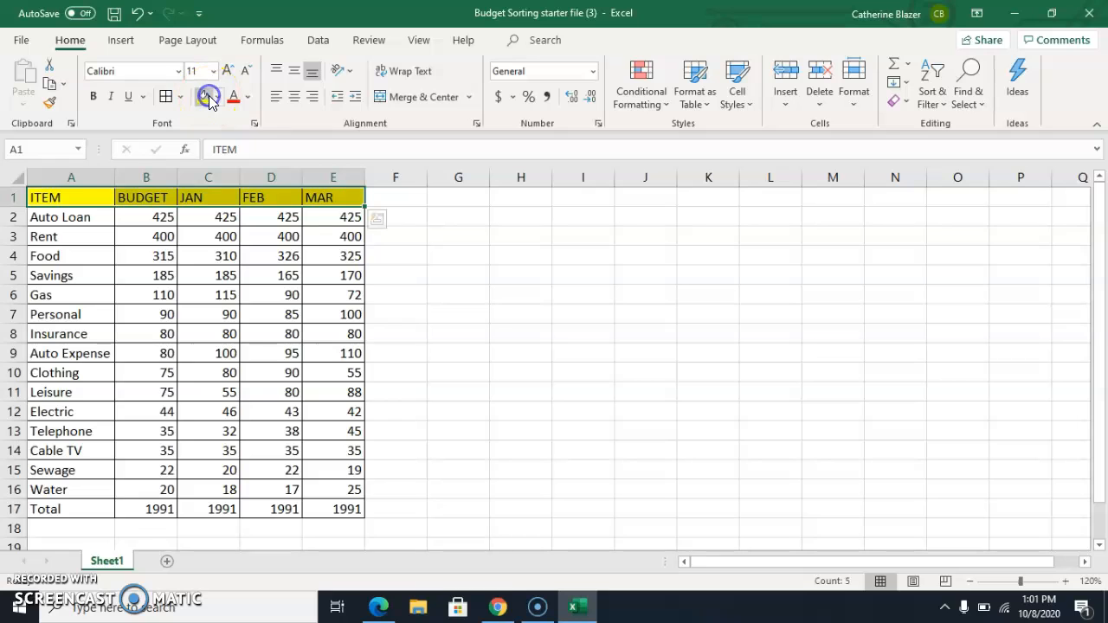
{"action": "left_click", "coordinate": [180, 97]}
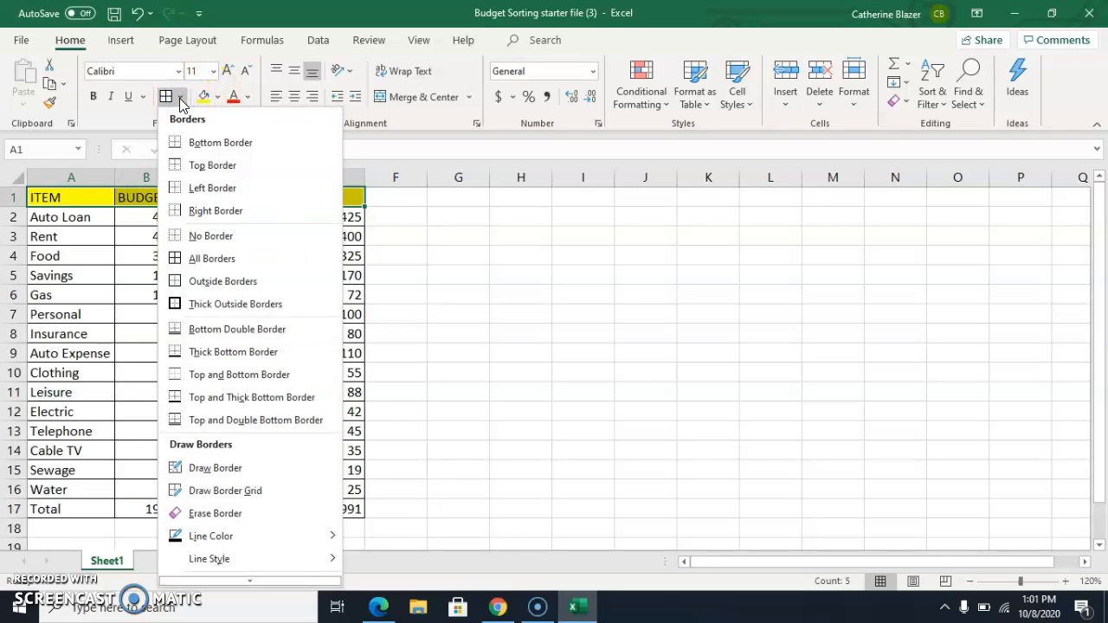
{"action": "left_click", "coordinate": [200, 353]}
{"action": "left_click", "coordinate": [463, 253]}
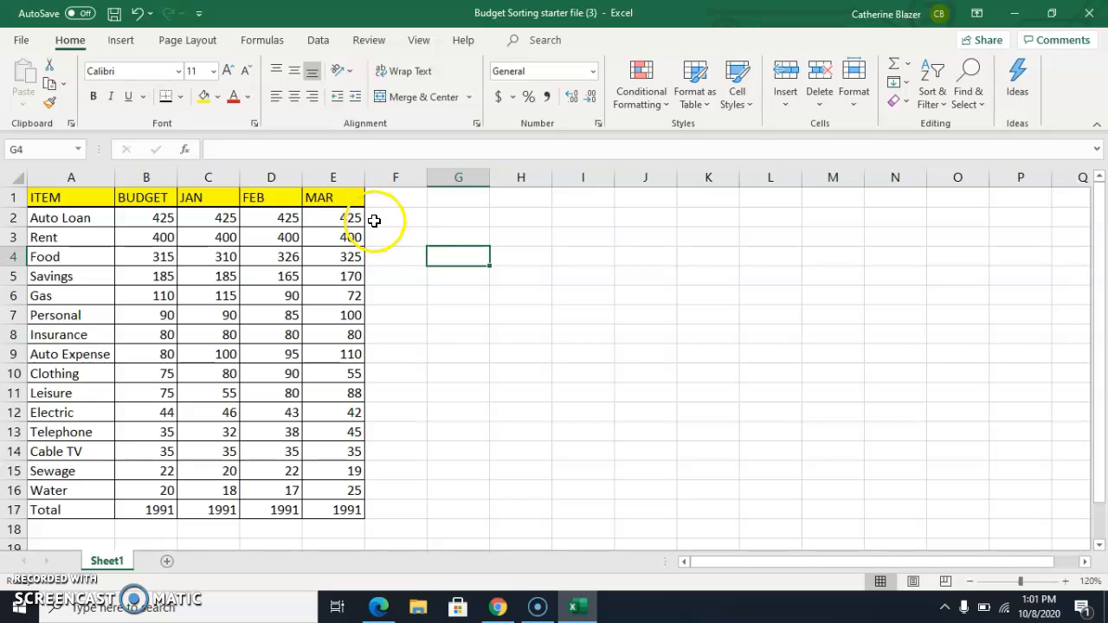
{"action": "left_click", "coordinate": [708, 99]}
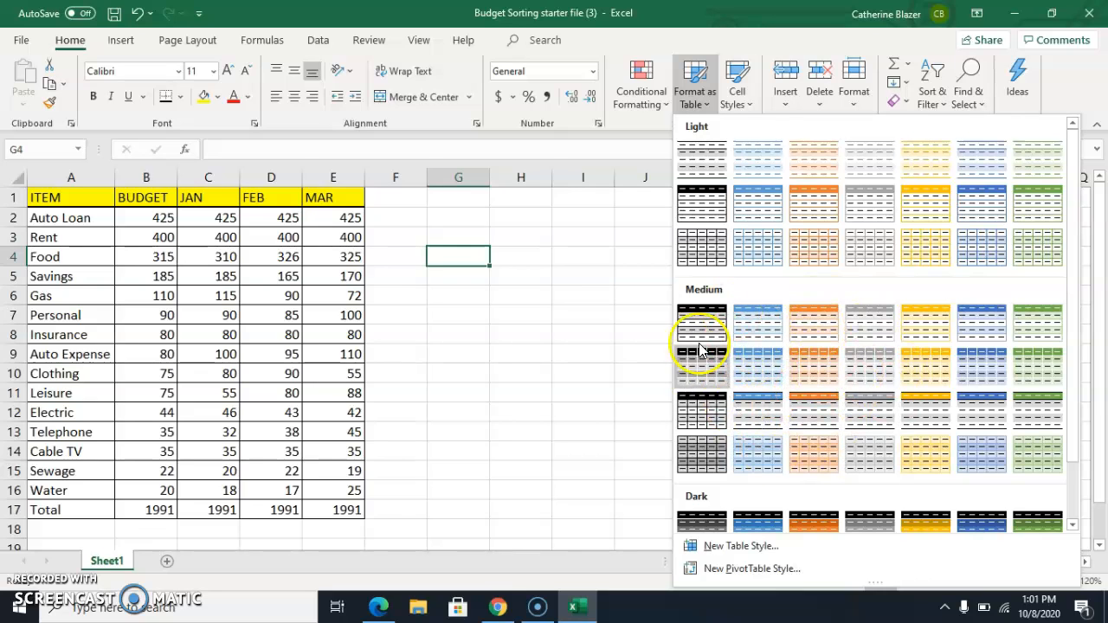
{"action": "left_click", "coordinate": [433, 331]}
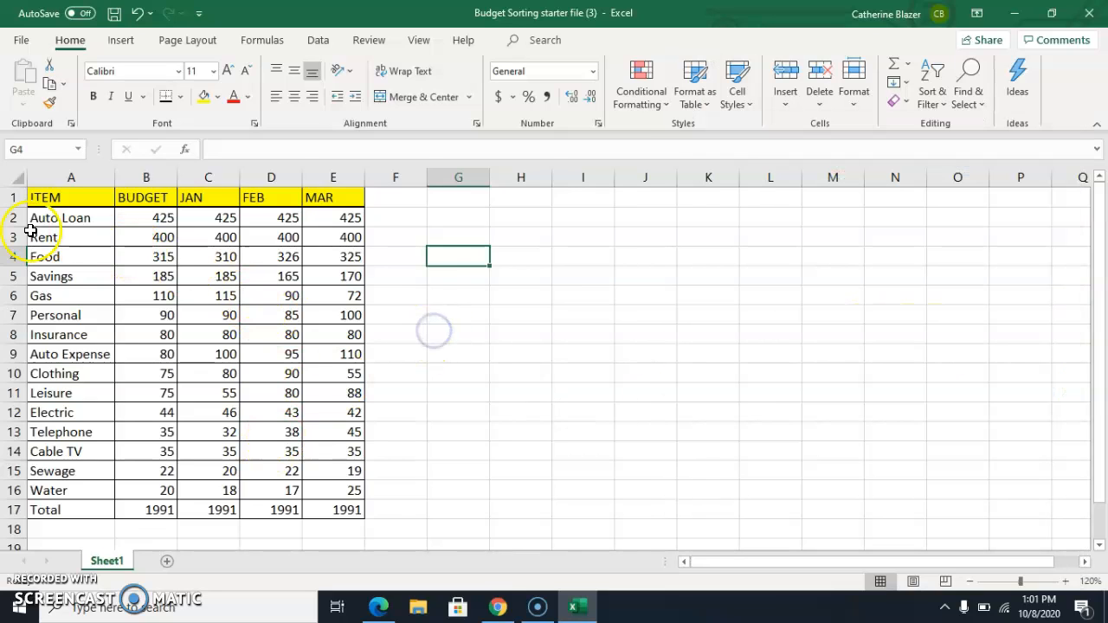
{"action": "left_click", "coordinate": [181, 98]}
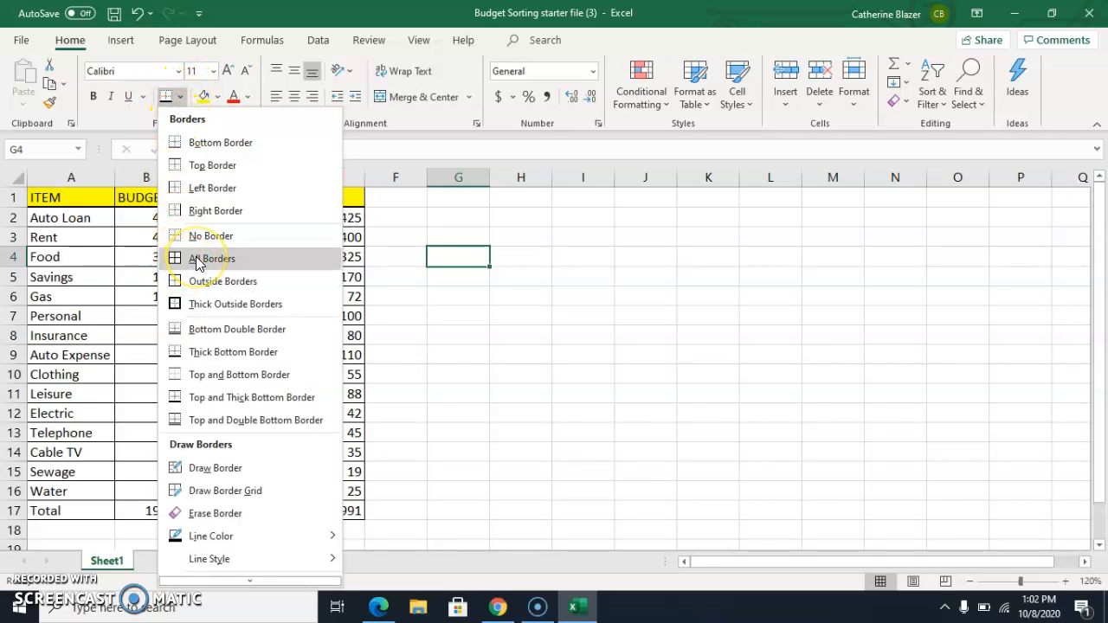
{"action": "left_click", "coordinate": [455, 313]}
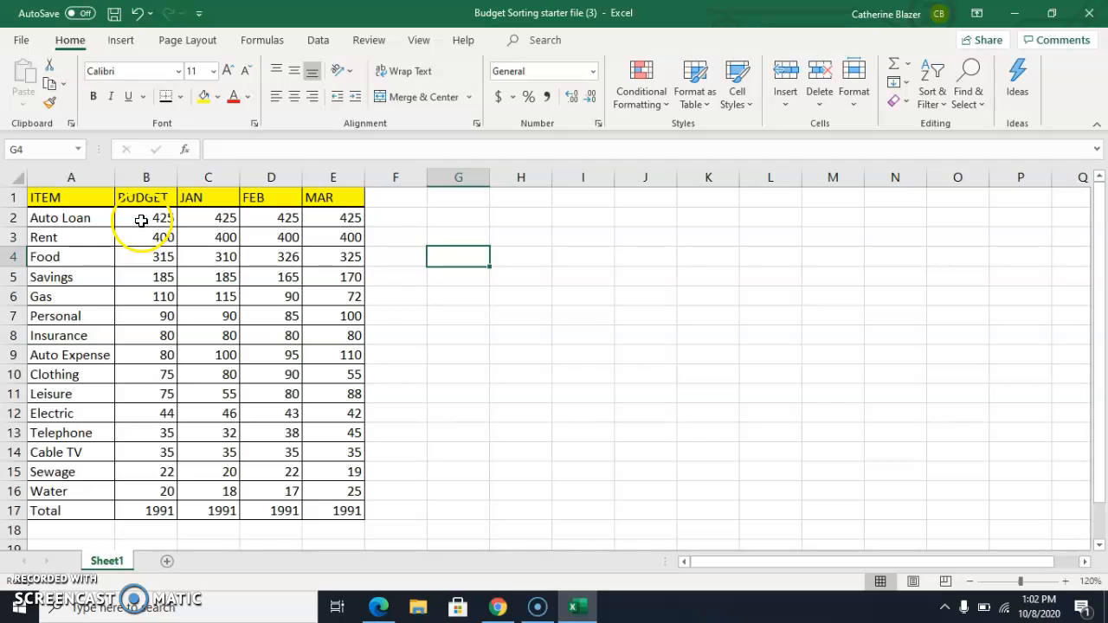
Apply the Currency number format to the values in B2:E17.
{"action": "left_click_drag", "start_coordinate": [150, 216], "coordinate": [327, 515]}
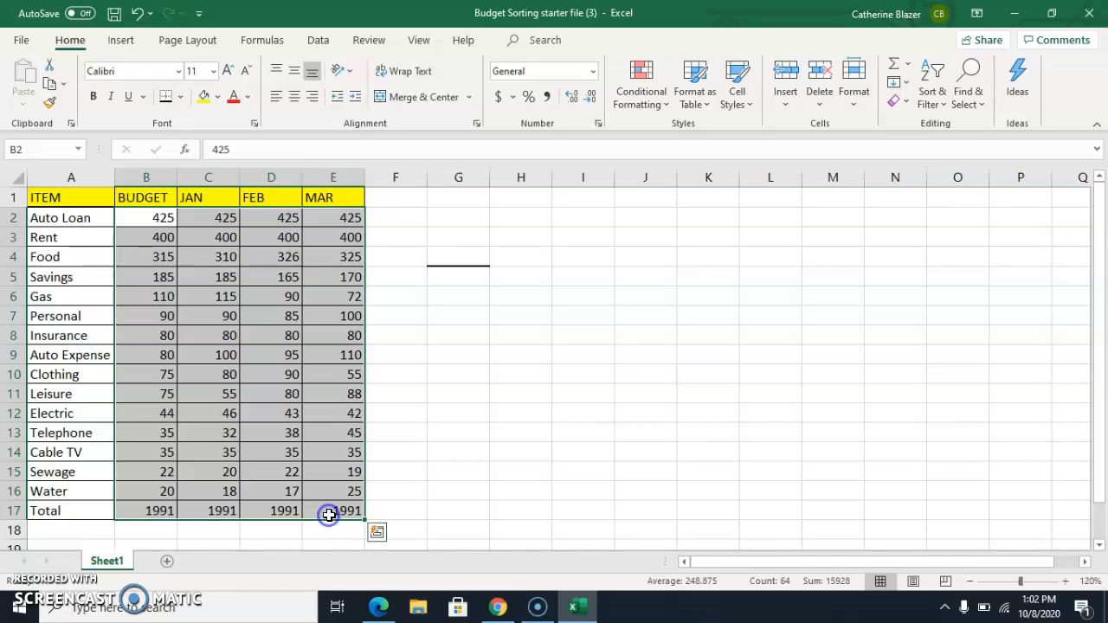
{"action": "left_click", "coordinate": [539, 452]}
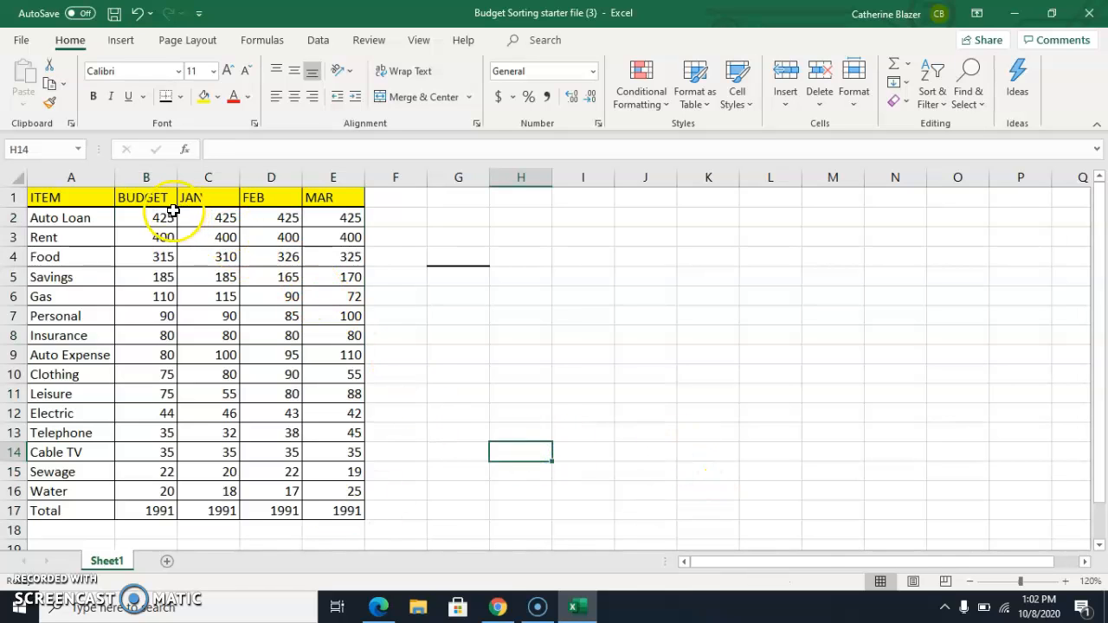
{"action": "left_click", "coordinate": [138, 217]}
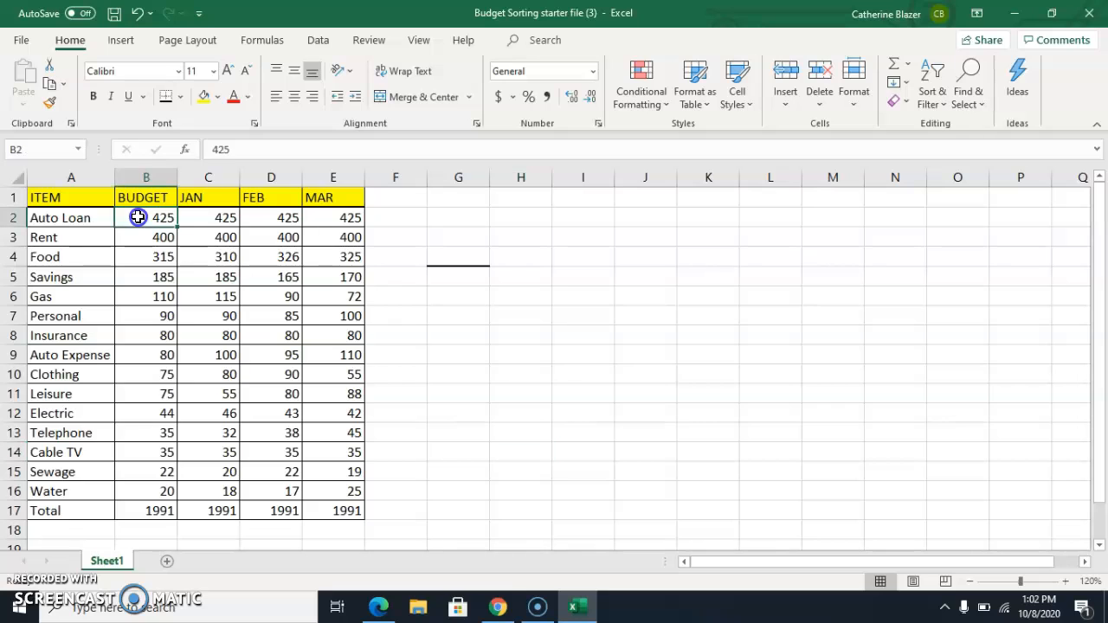
{"action": "left_click_drag", "start_coordinate": [152, 214], "coordinate": [334, 505]}
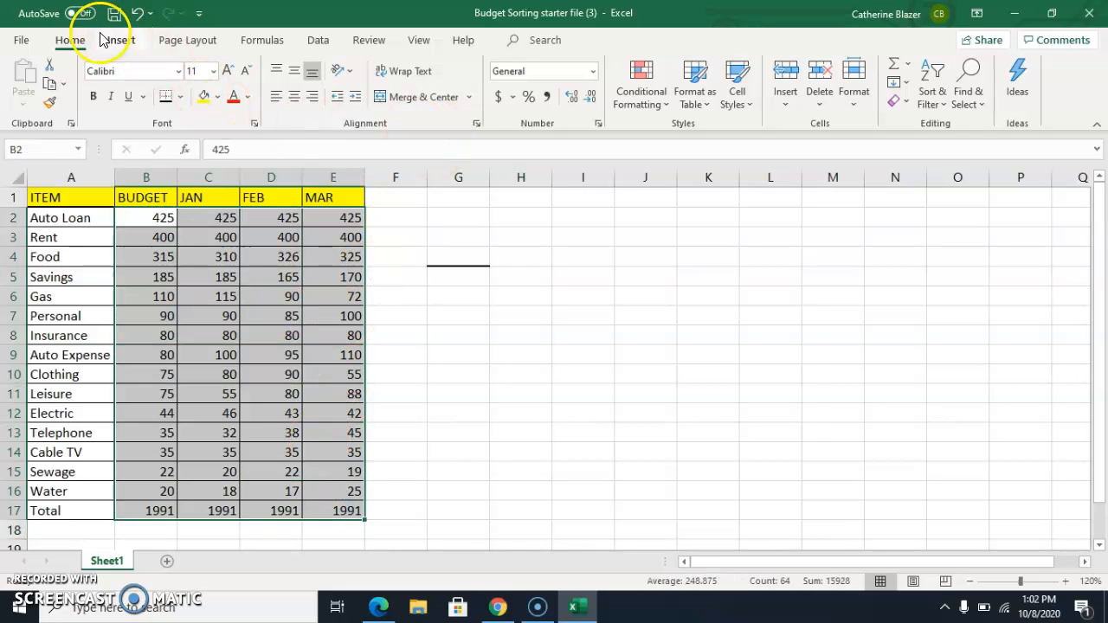
{"action": "left_click", "coordinate": [594, 72]}
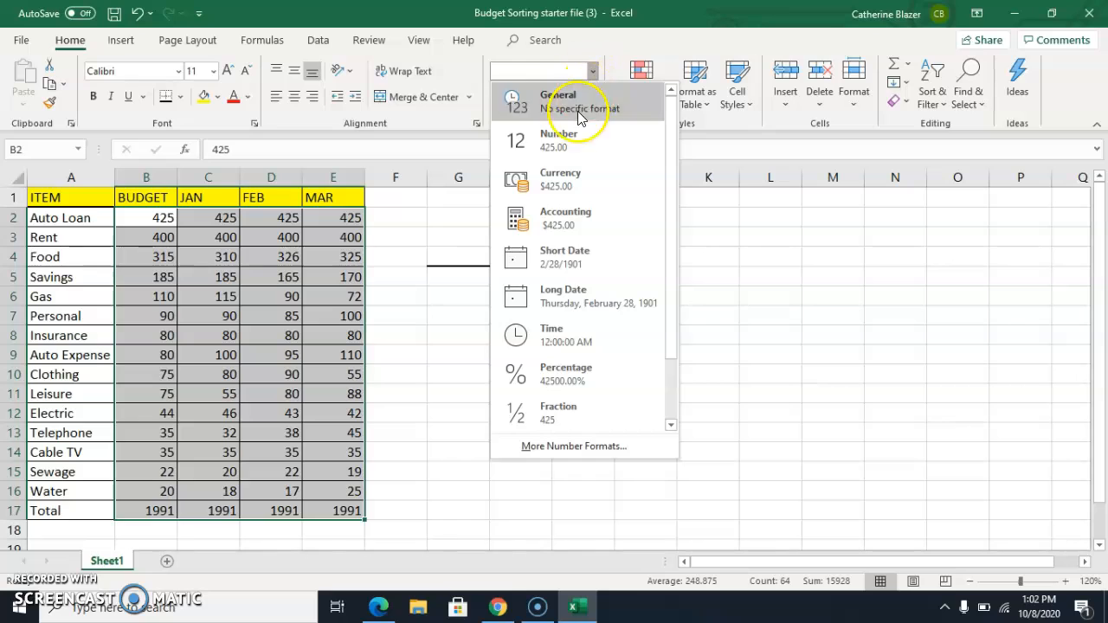
{"action": "left_click", "coordinate": [558, 224]}
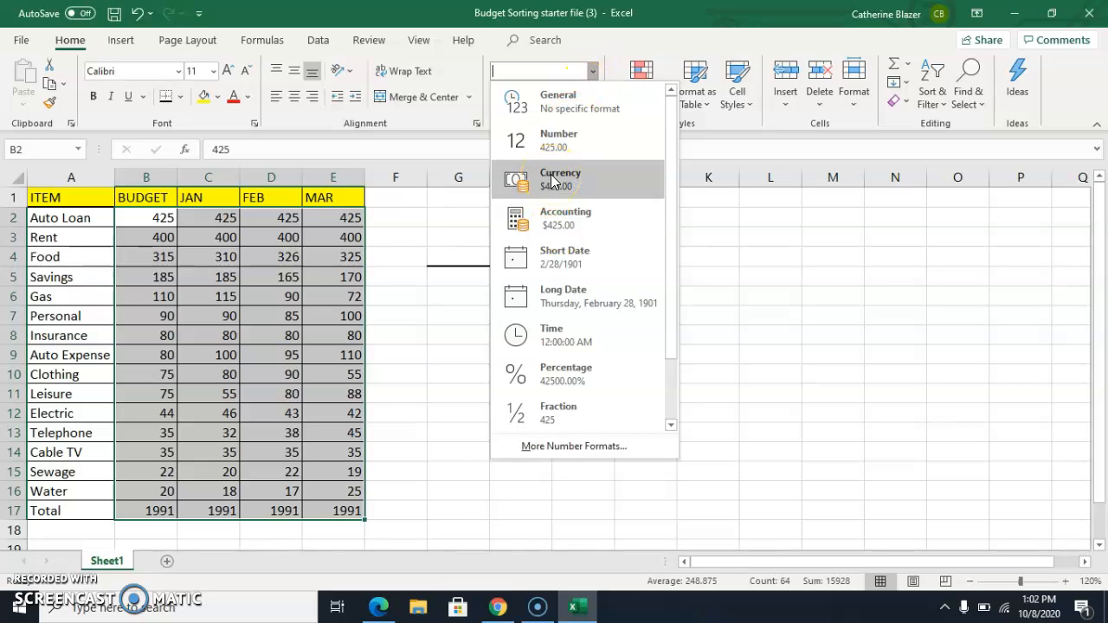
{"action": "left_click", "coordinate": [554, 184]}
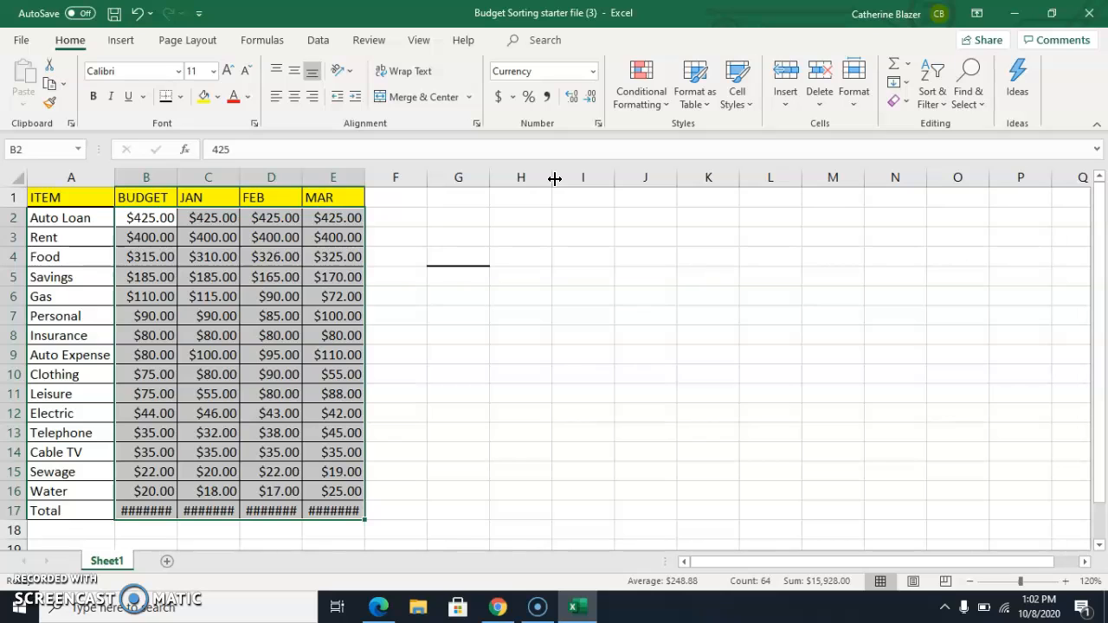
Change B2:E17 to the Accounting number format and remove both decimal places.
{"action": "left_click", "coordinate": [593, 76]}
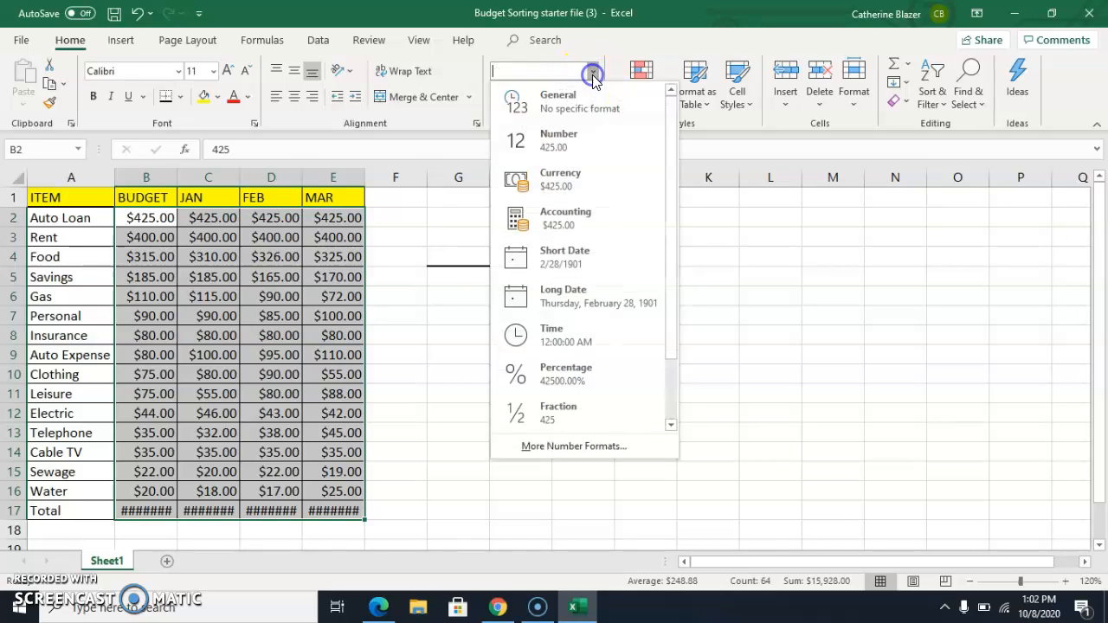
{"action": "left_click", "coordinate": [573, 218]}
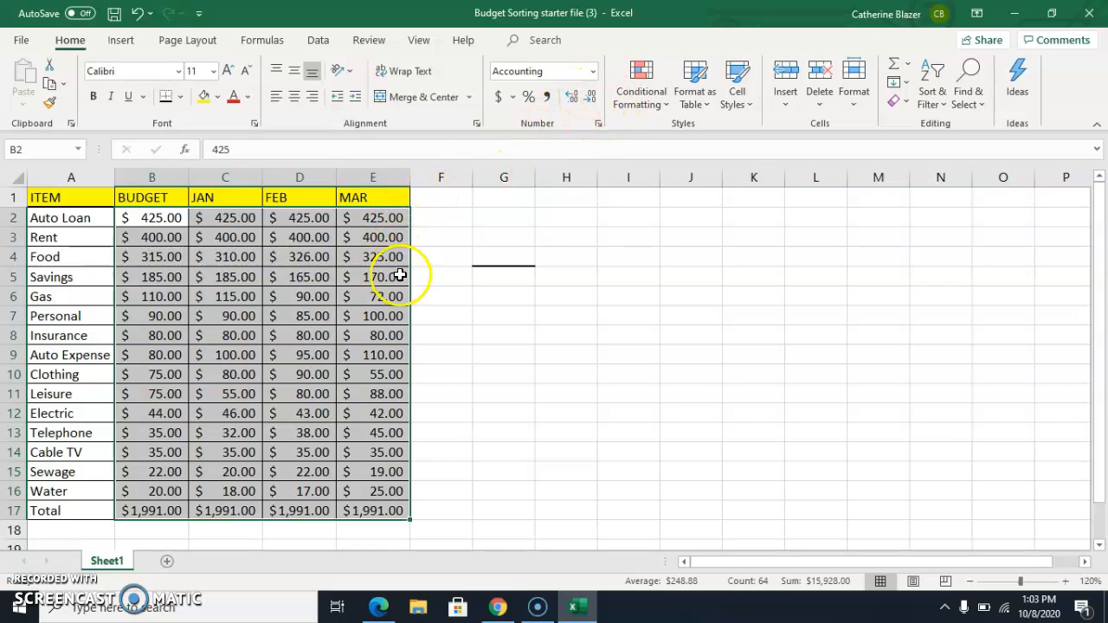
{"action": "double_click", "coordinate": [591, 97]}
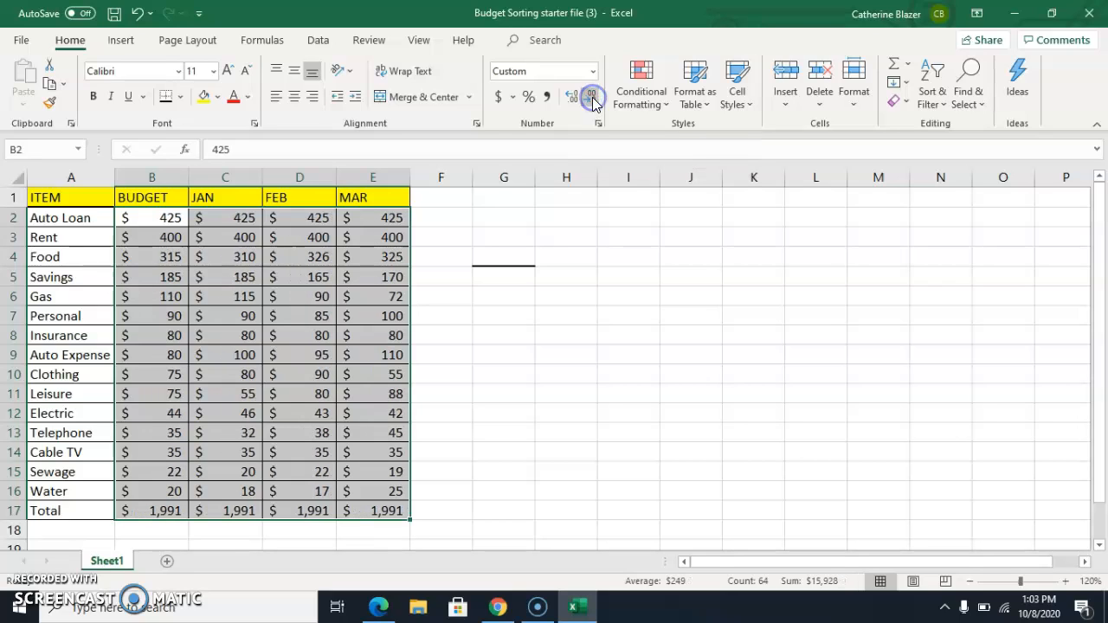